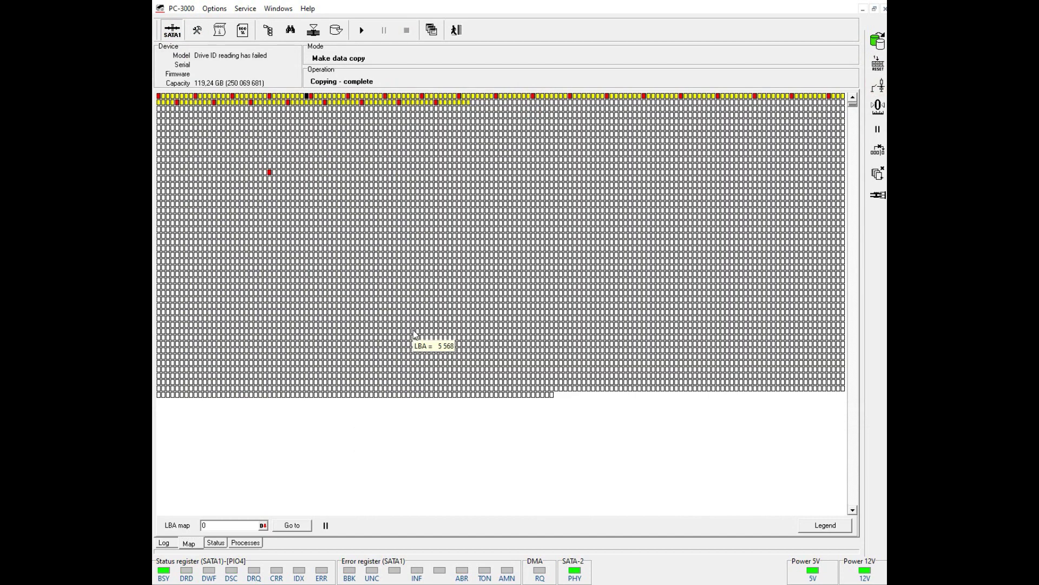
Step: Power-cycle the drive and try to read sector 1682 in the sector viewer
{"action": "left_click", "coordinate": [196, 31]}
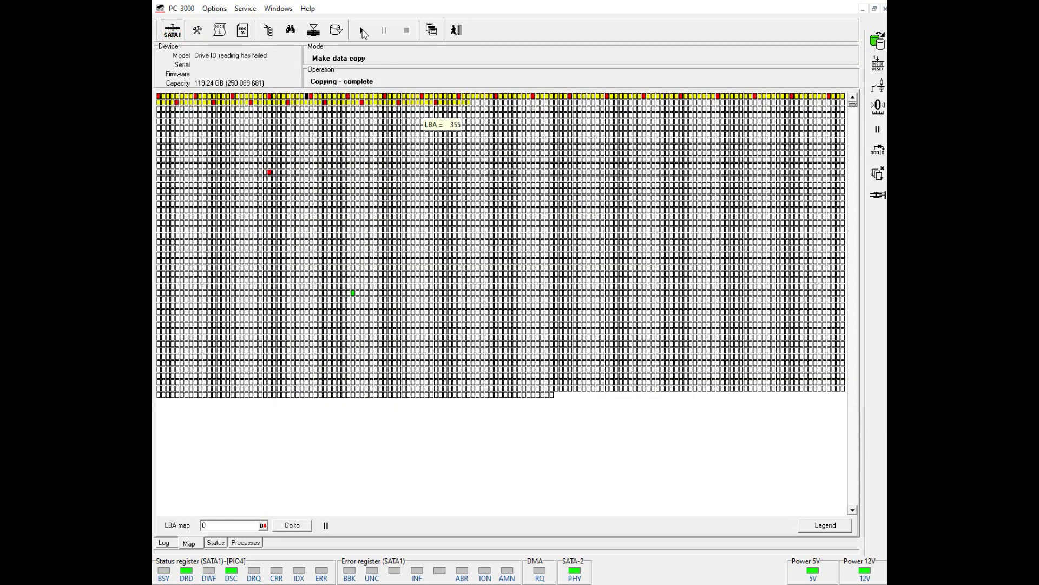
{"action": "left_click", "coordinate": [363, 31]}
{"action": "left_click", "coordinate": [174, 31]}
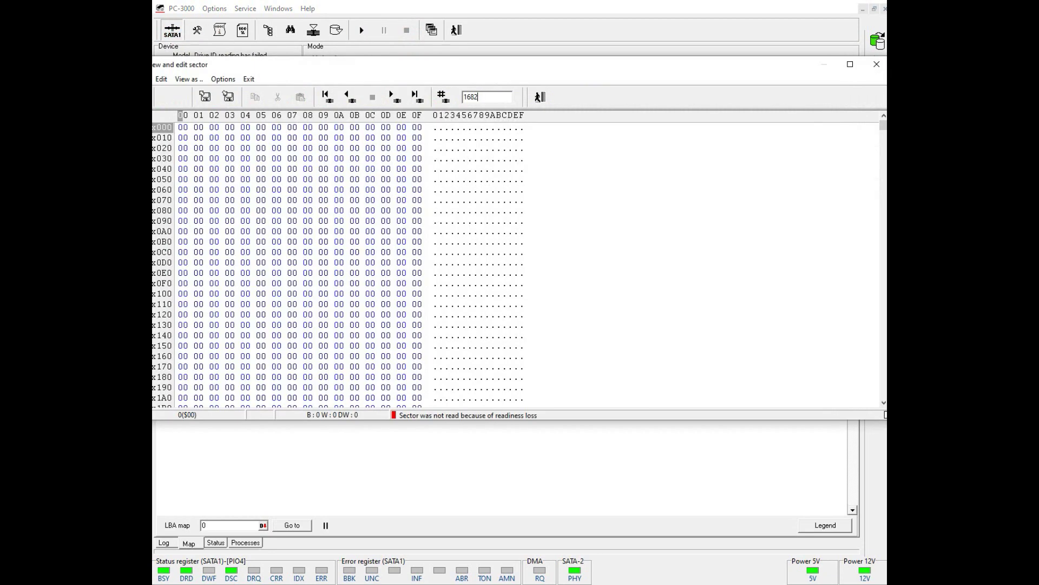
{"action": "type", "text": "2048"}
{"action": "left_click_drag", "start_coordinate": [329, 65], "coordinate": [370, 65]}
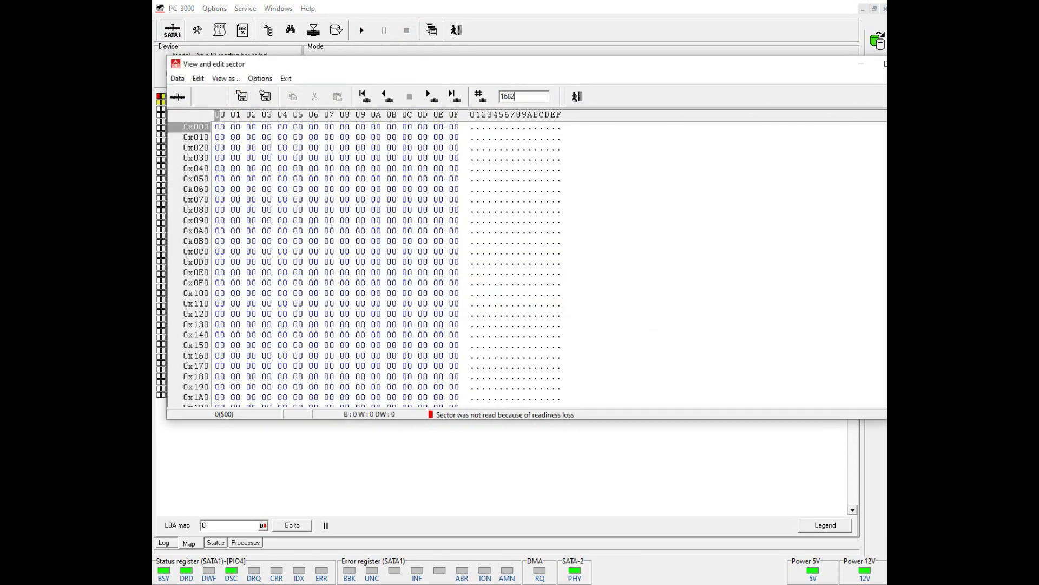
{"action": "left_click", "coordinate": [578, 98]}
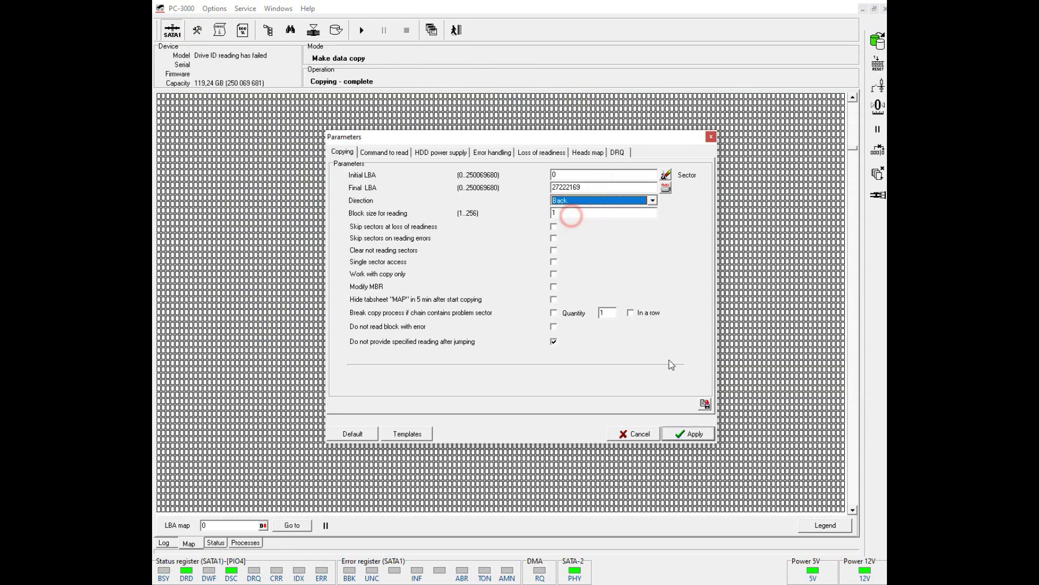
Step: Run the data copy backwards with final LBA 27222169 and block size 1, adjust the read command settings, and stop it
{"action": "left_click", "coordinate": [371, 37]}
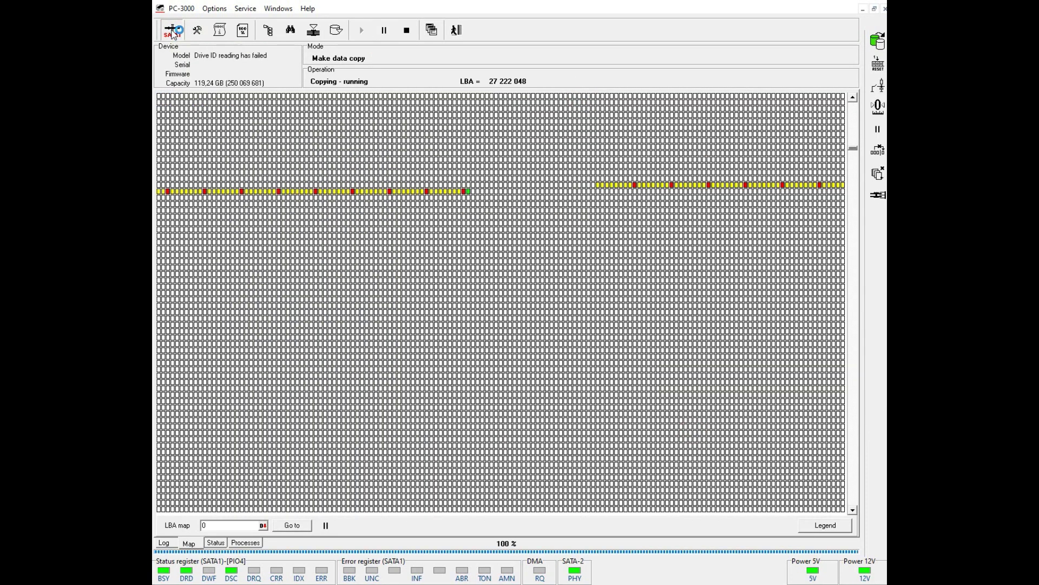
{"action": "left_click", "coordinate": [197, 30]}
{"action": "left_click", "coordinate": [395, 152]}
{"action": "left_click", "coordinate": [409, 245]}
{"action": "left_click", "coordinate": [689, 434]}
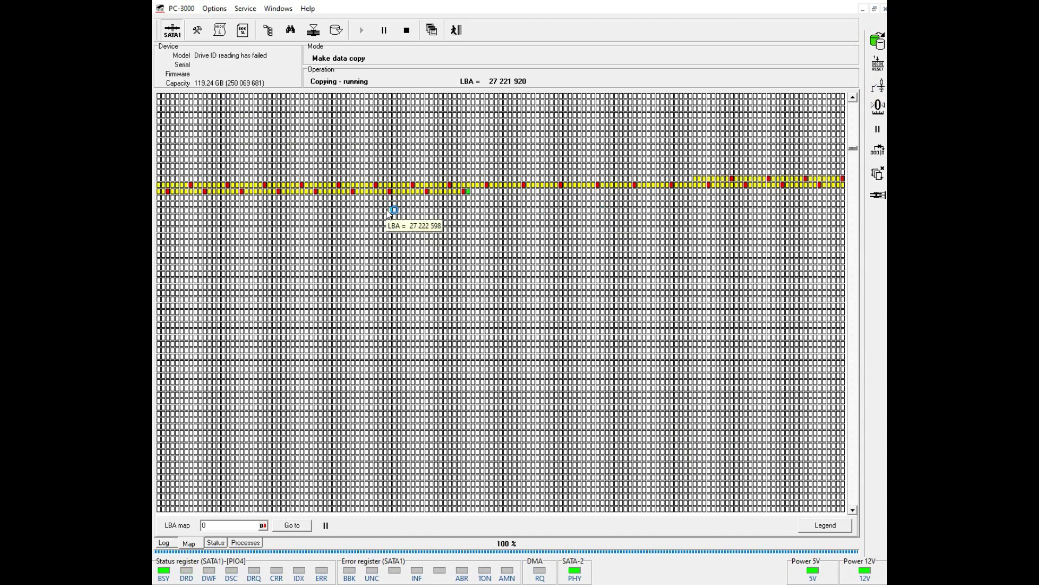
{"action": "left_click", "coordinate": [407, 29]}
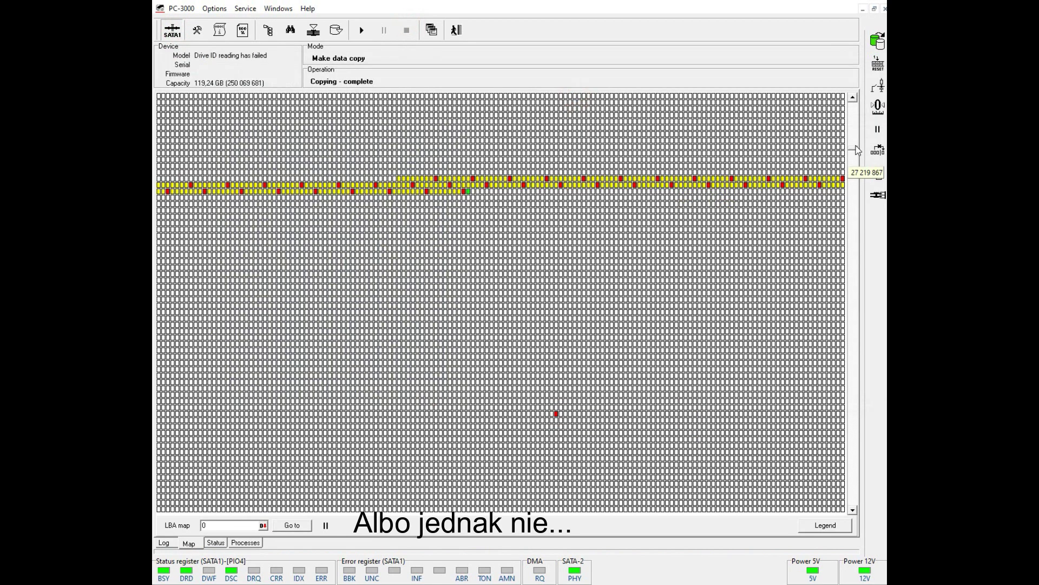
Step: Try to read sector 103436189 from the middle of the LBA map in the sector viewer
{"action": "left_click_drag", "start_coordinate": [857, 150], "coordinate": [854, 269]}
{"action": "left_click", "coordinate": [478, 274]}
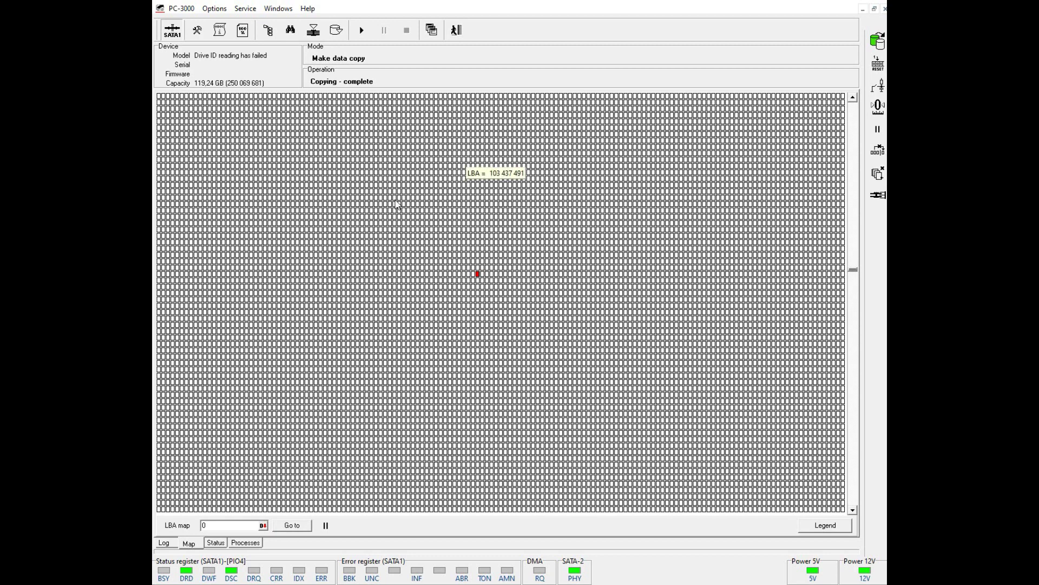
{"action": "left_click", "coordinate": [256, 350]}
{"action": "double_click", "coordinate": [563, 181]}
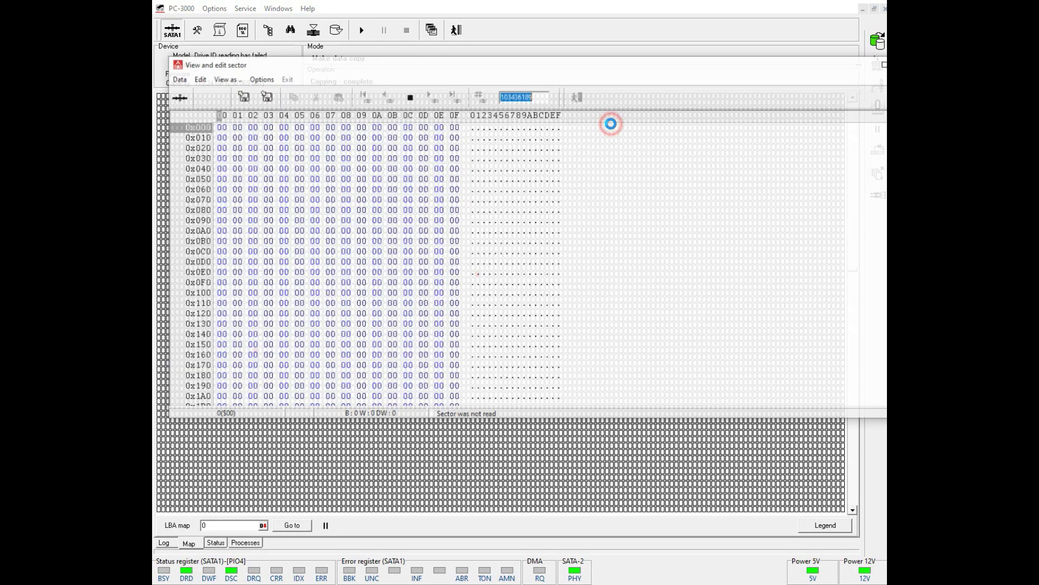
Step: Try to read sector 2048 and repeat the reading after the readiness error
{"action": "left_click", "coordinate": [479, 96]}
{"action": "type", "text": "2048"}
{"action": "key", "text": "Return"}
{"action": "key", "text": "Return"}
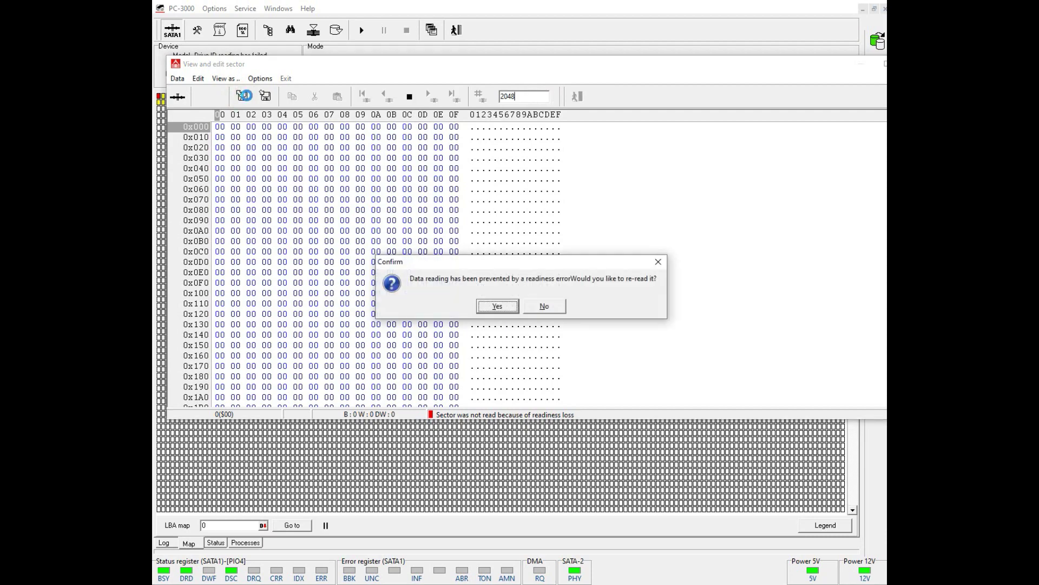
{"action": "key", "text": "Return"}
{"action": "key", "text": "Escape"}
Step: Try to reload sector 2267 in the sector viewer and close the viewer
{"action": "double_click", "coordinate": [385, 155]}
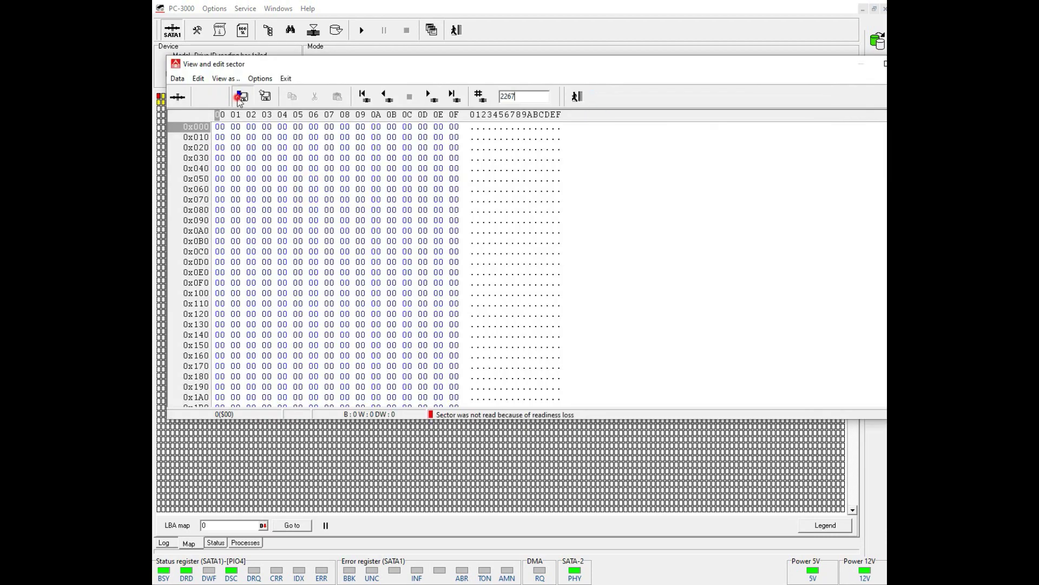
{"action": "left_click", "coordinate": [241, 97]}
{"action": "left_click", "coordinate": [241, 97]}
{"action": "left_click", "coordinate": [578, 96]}
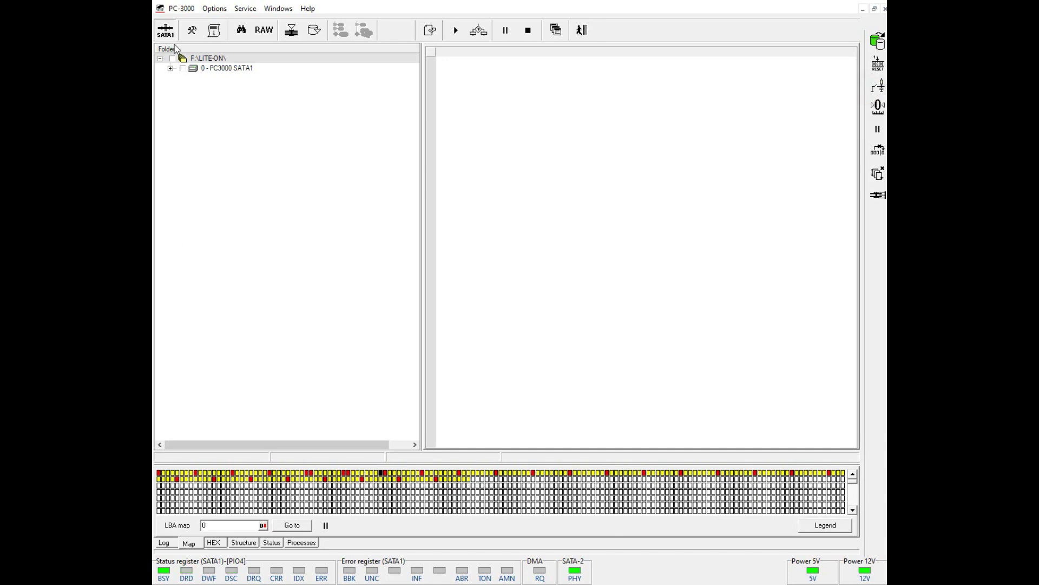
Step: Expand the PC3000 SATA1 drive in the folder tree and view sector 1 in the sector viewer
{"action": "double_click", "coordinate": [218, 69]}
{"action": "left_click", "coordinate": [229, 79]}
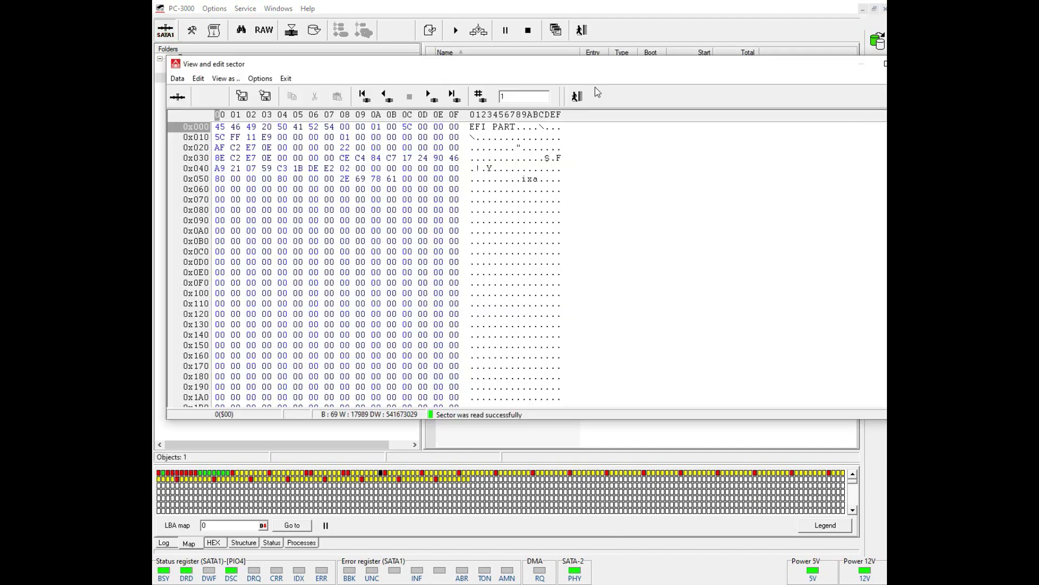
{"action": "left_click", "coordinate": [577, 96]}
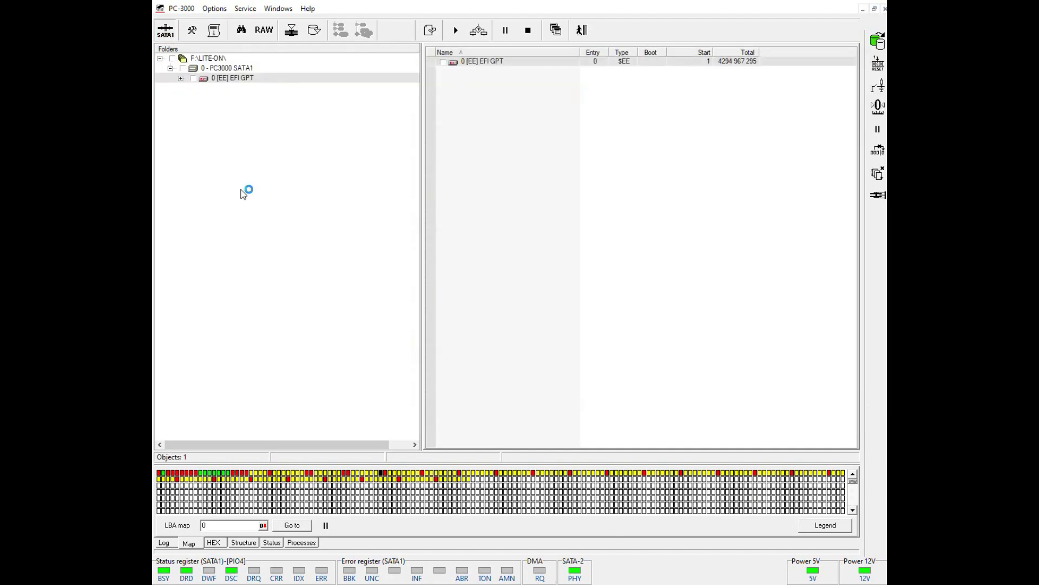
Step: Load the partition list of the EFI GPT entry, power-cycling the drive and checking the task statistics during reading
{"action": "left_click", "coordinate": [234, 79]}
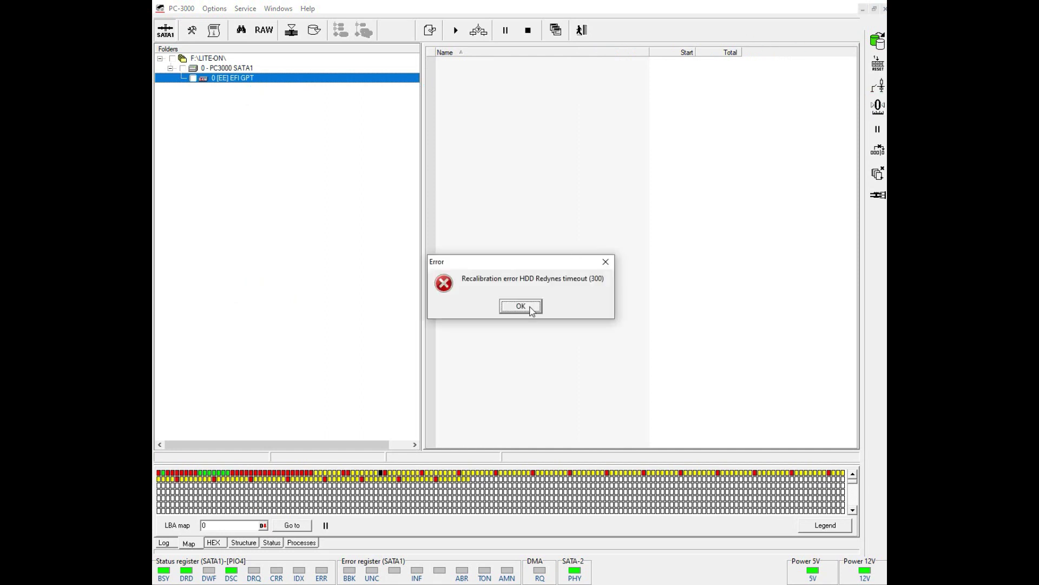
{"action": "left_click", "coordinate": [529, 304]}
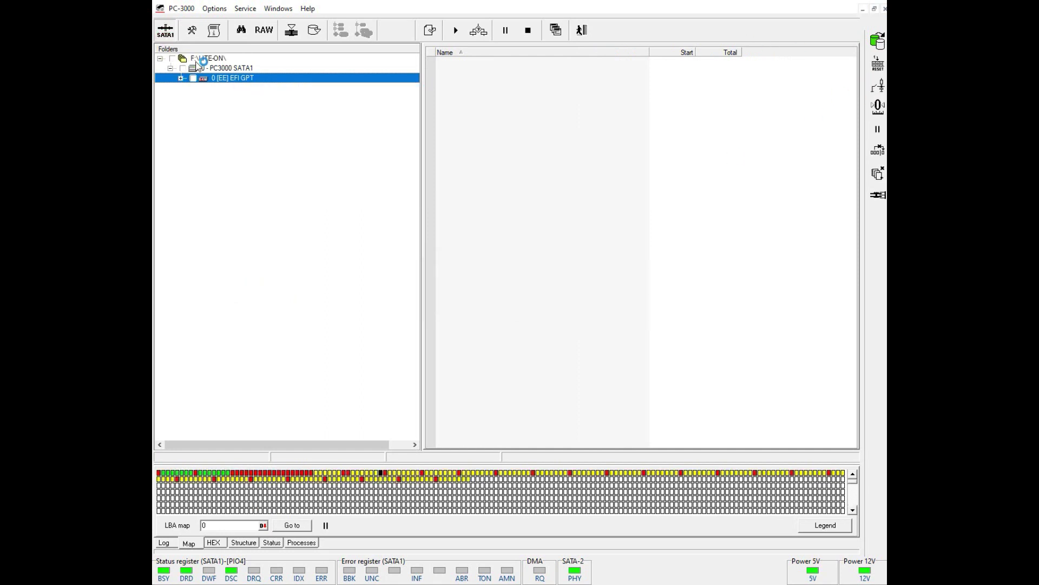
{"action": "left_click", "coordinate": [171, 26]}
{"action": "left_click", "coordinate": [171, 26]}
{"action": "left_click", "coordinate": [172, 25]}
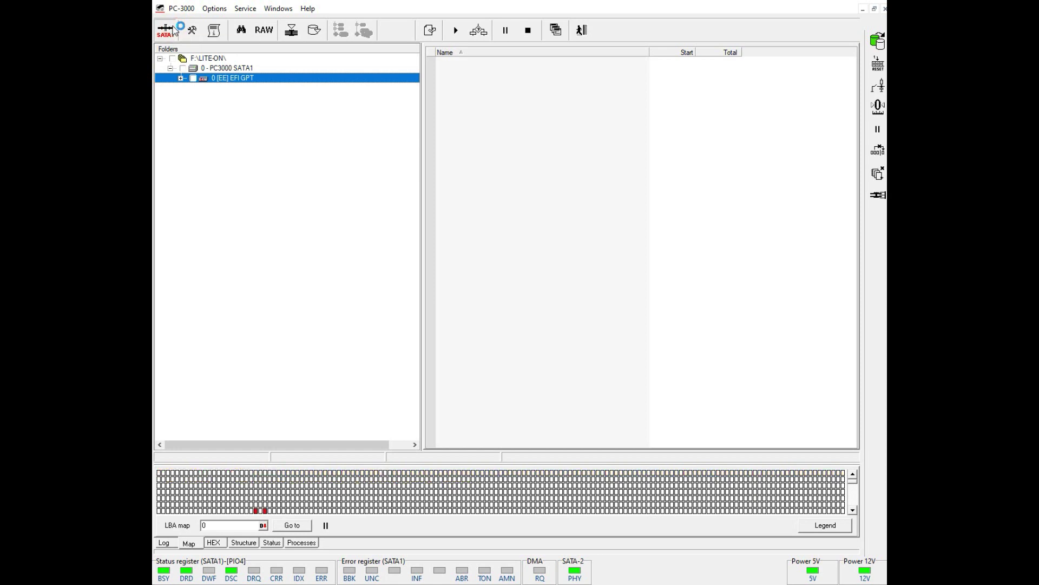
{"action": "left_click", "coordinate": [825, 524]}
{"action": "left_click", "coordinate": [664, 370]}
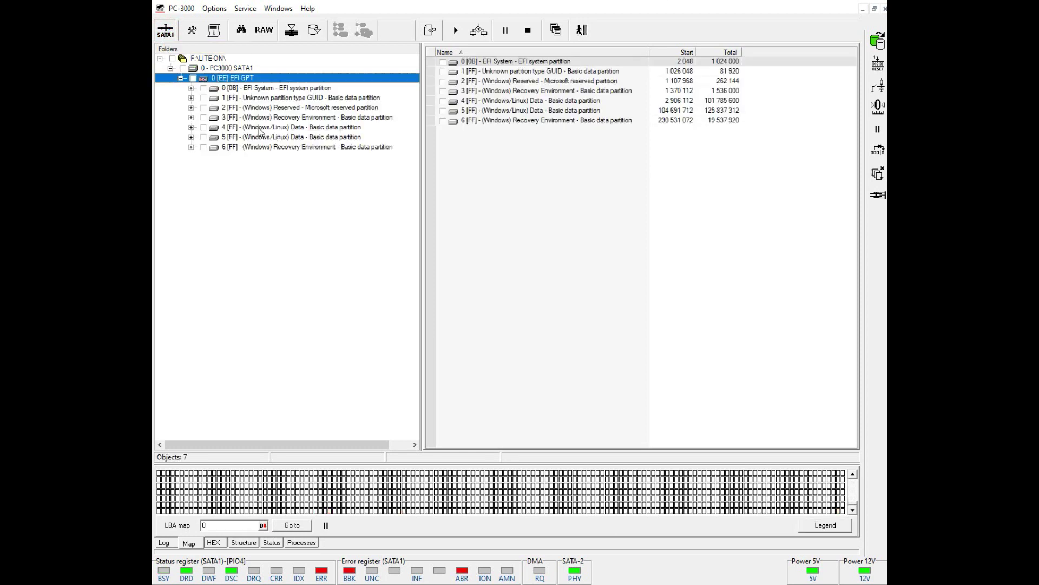
Step: Try to open Windows/Linux data partition 4 and re-read sectors 2906110 and 2906111 in the sector viewer
{"action": "left_click", "coordinate": [264, 128]}
{"action": "right_click", "coordinate": [259, 126]}
{"action": "left_click", "coordinate": [263, 135]}
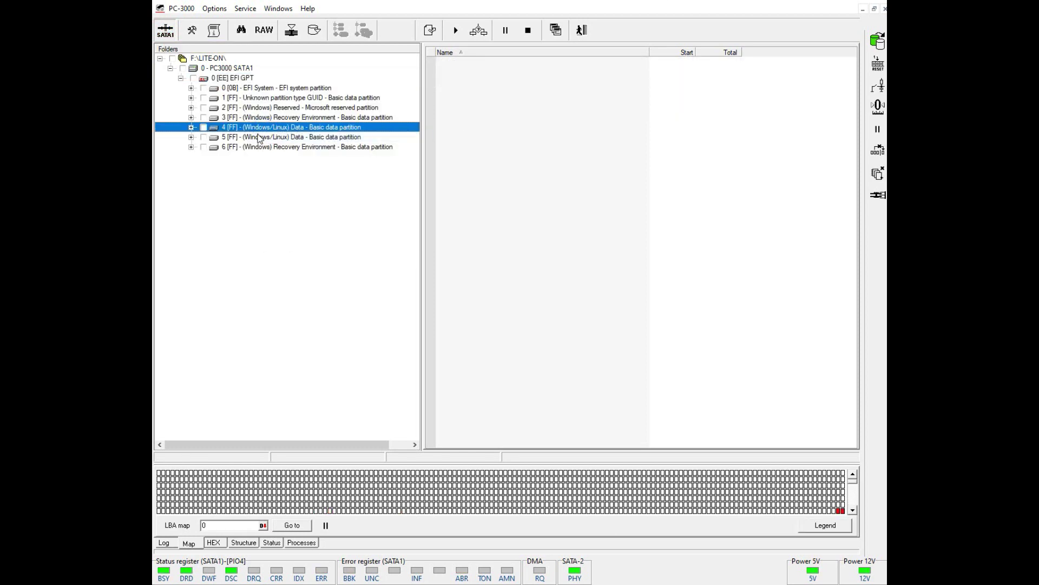
{"action": "double_click", "coordinate": [840, 511]}
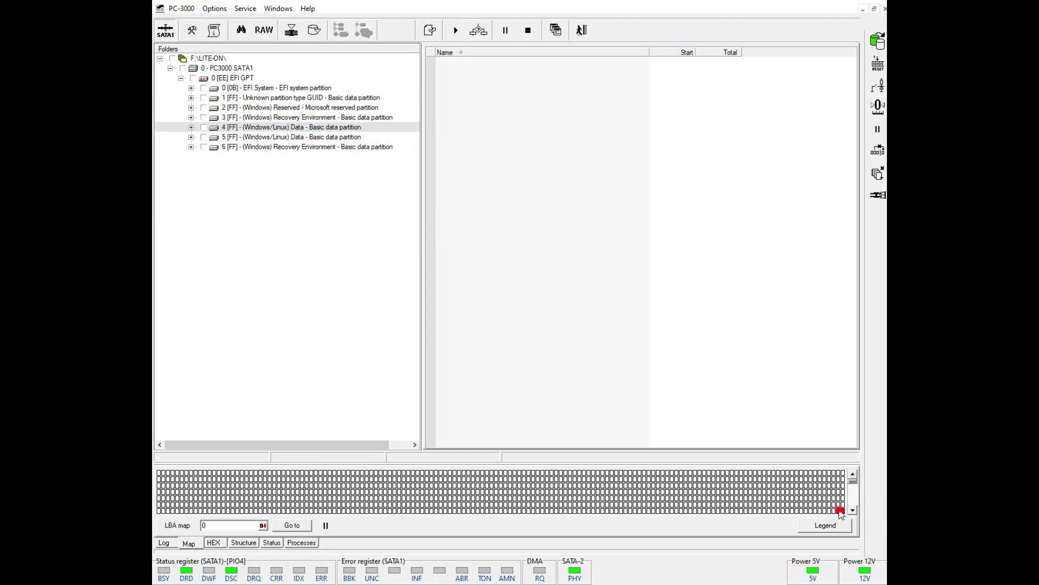
{"action": "left_click", "coordinate": [497, 307]}
{"action": "left_click", "coordinate": [495, 307]}
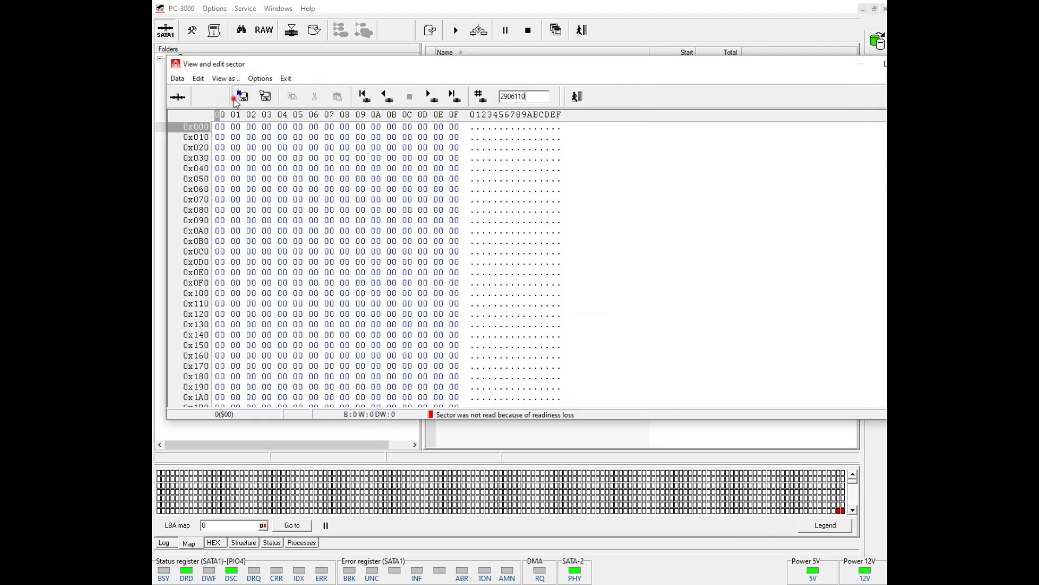
{"action": "left_click", "coordinate": [242, 97]}
{"action": "key", "text": "Return"}
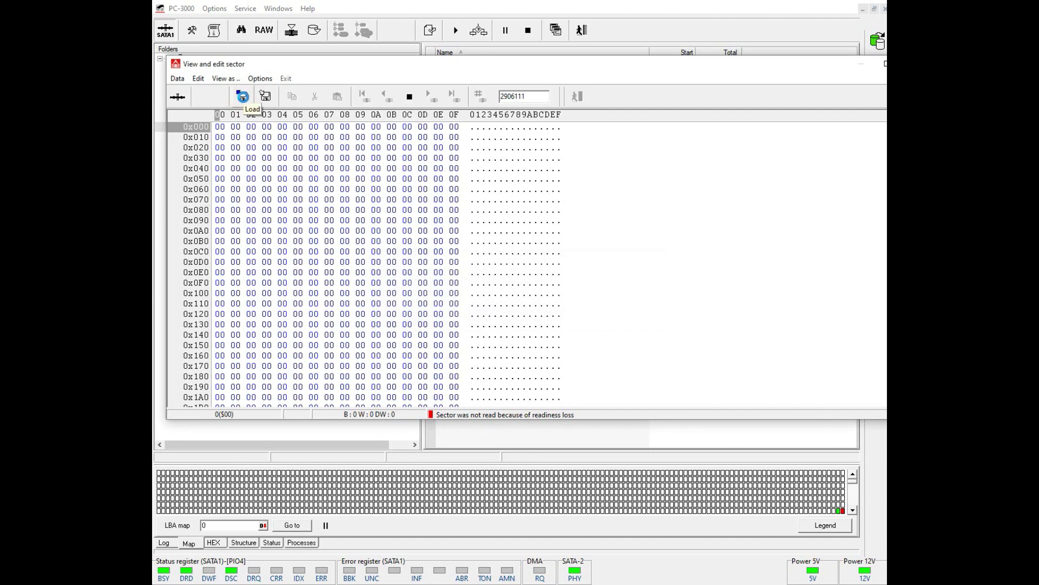
{"action": "key", "text": "Return"}
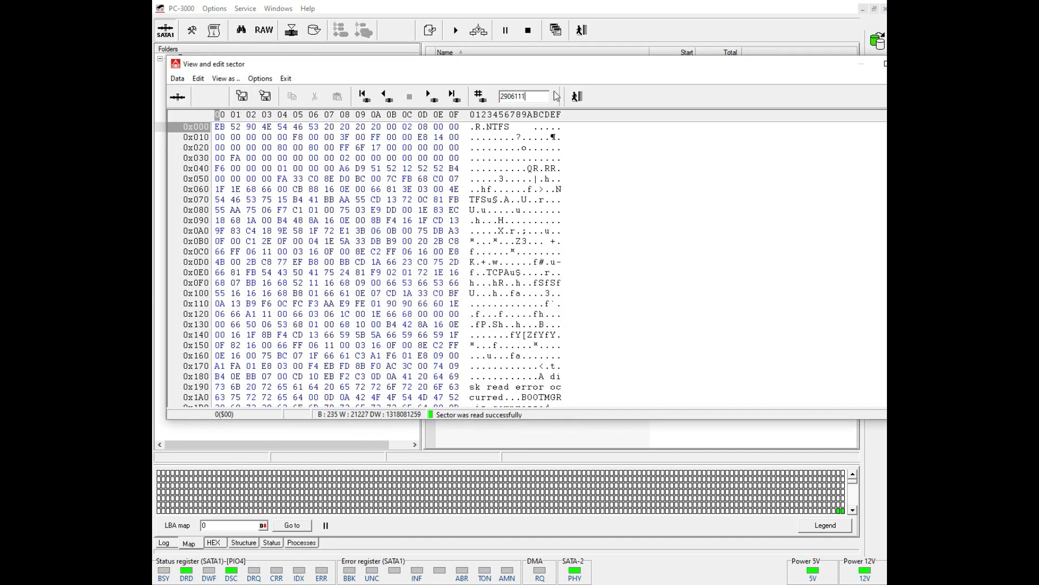
{"action": "key", "text": "Escape"}
Step: Expand data partition 4 and open its BBT entry, power-cycling the drive and checking the task statistics
{"action": "double_click", "coordinate": [272, 128]}
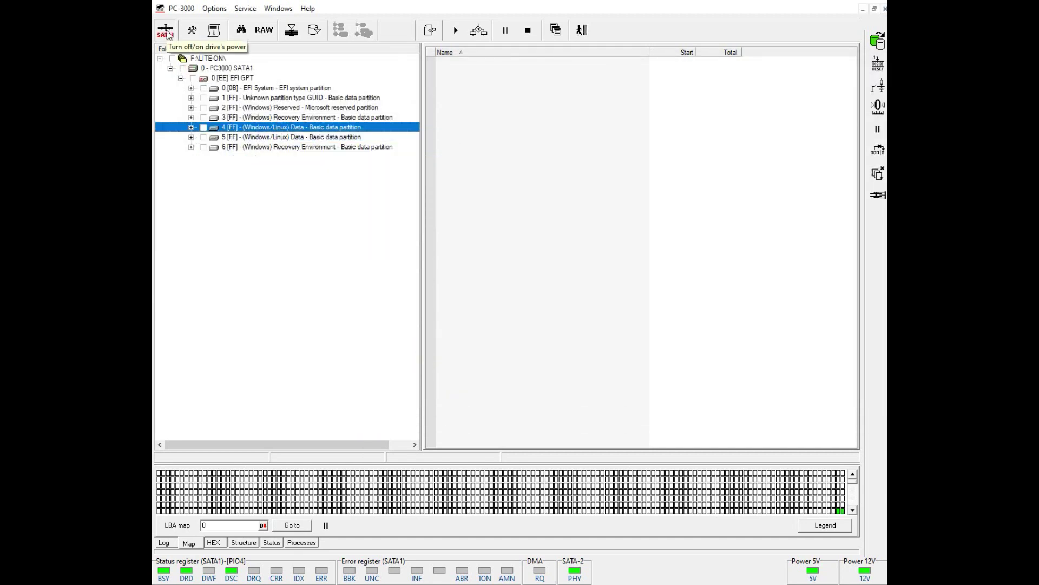
{"action": "double_click", "coordinate": [279, 129]}
{"action": "left_click", "coordinate": [253, 138]}
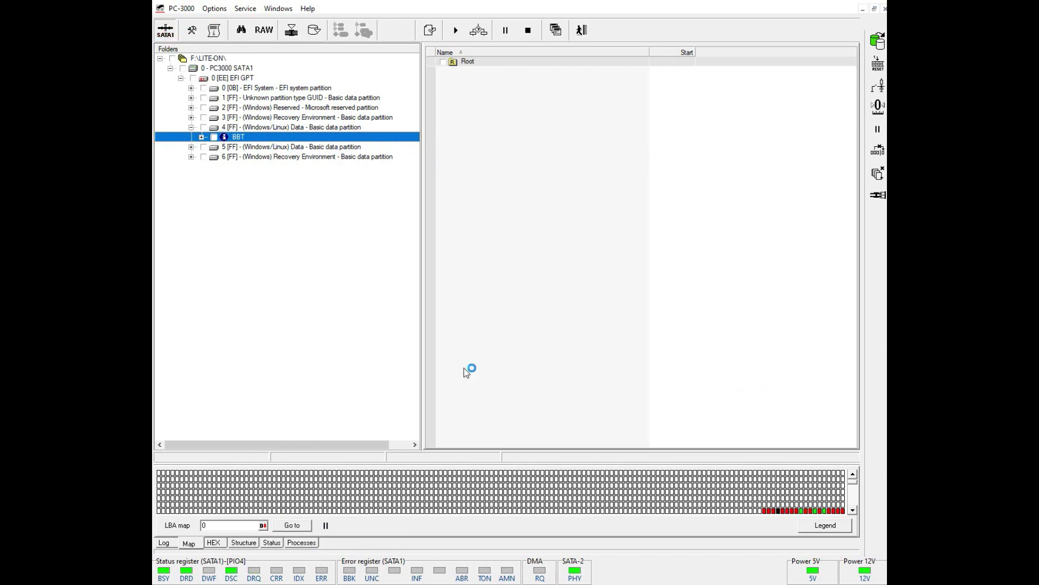
{"action": "left_click", "coordinate": [166, 33]}
{"action": "left_click", "coordinate": [672, 433]}
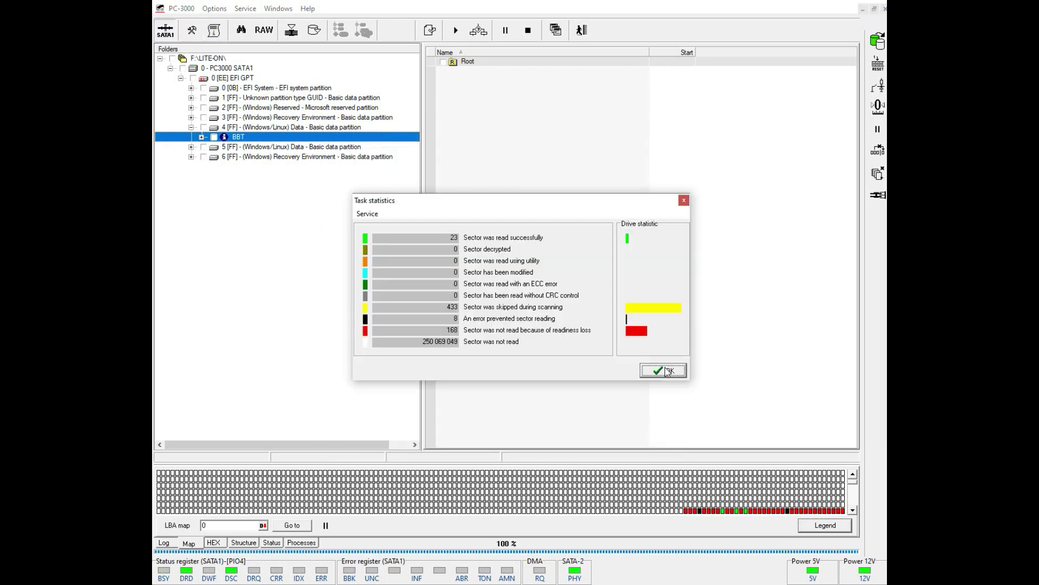
{"action": "left_click", "coordinate": [668, 371]}
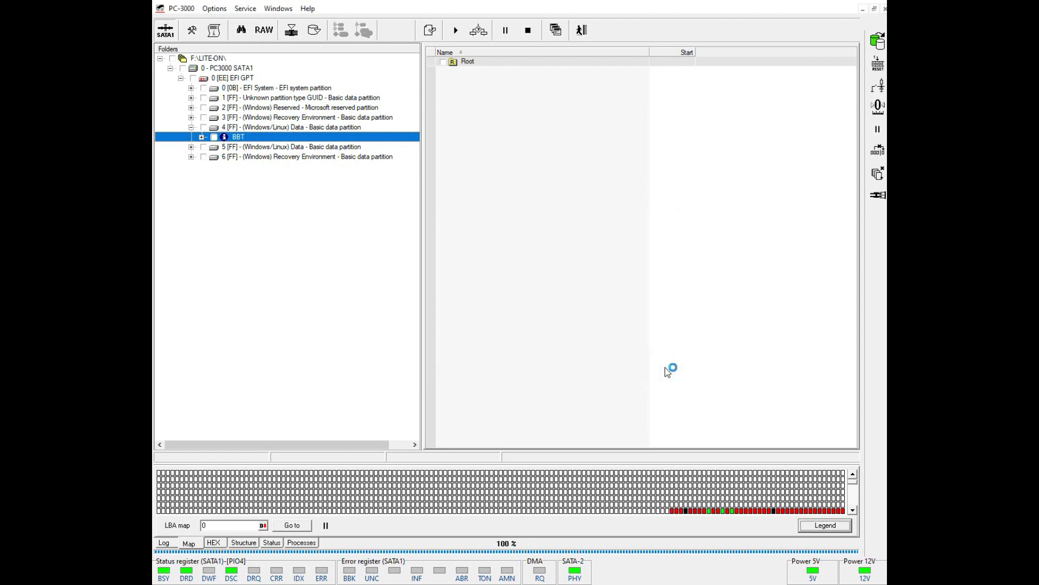
Step: Try to read sector 9197184 for the BBT entry in the sector viewer and close the viewer
{"action": "right_click", "coordinate": [244, 137]}
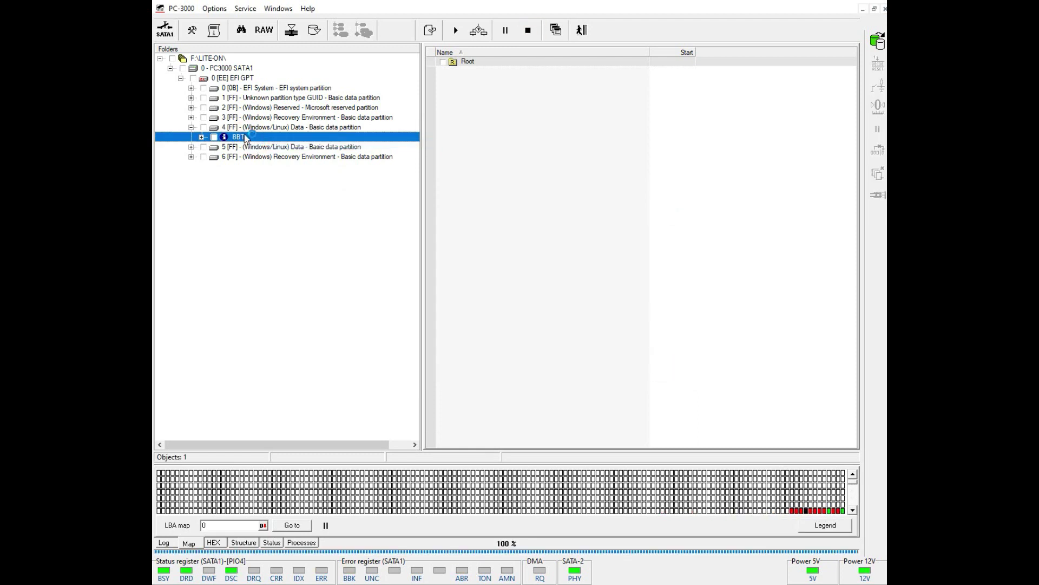
{"action": "left_click", "coordinate": [245, 136]}
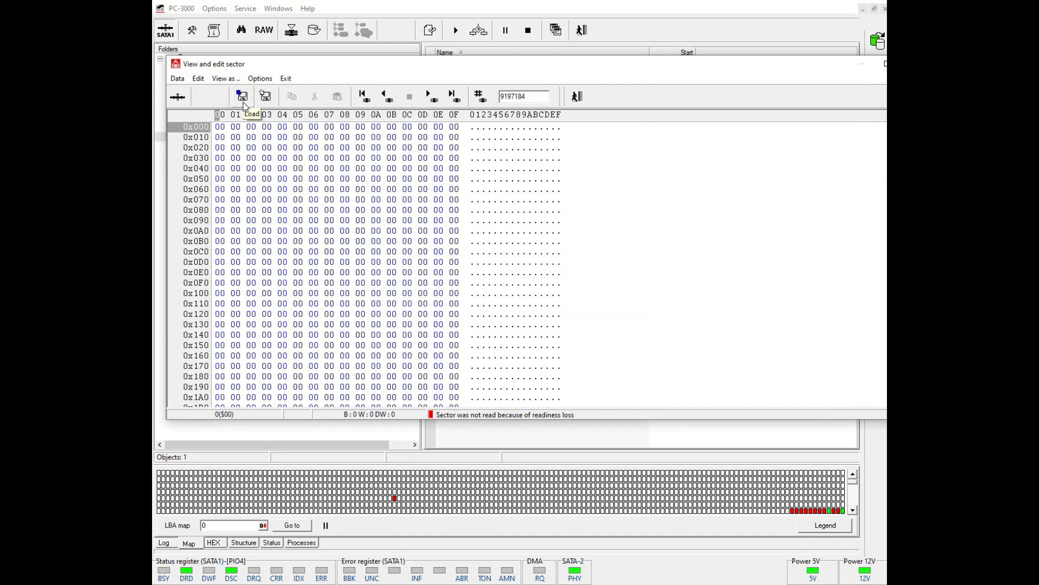
{"action": "left_click", "coordinate": [577, 97]}
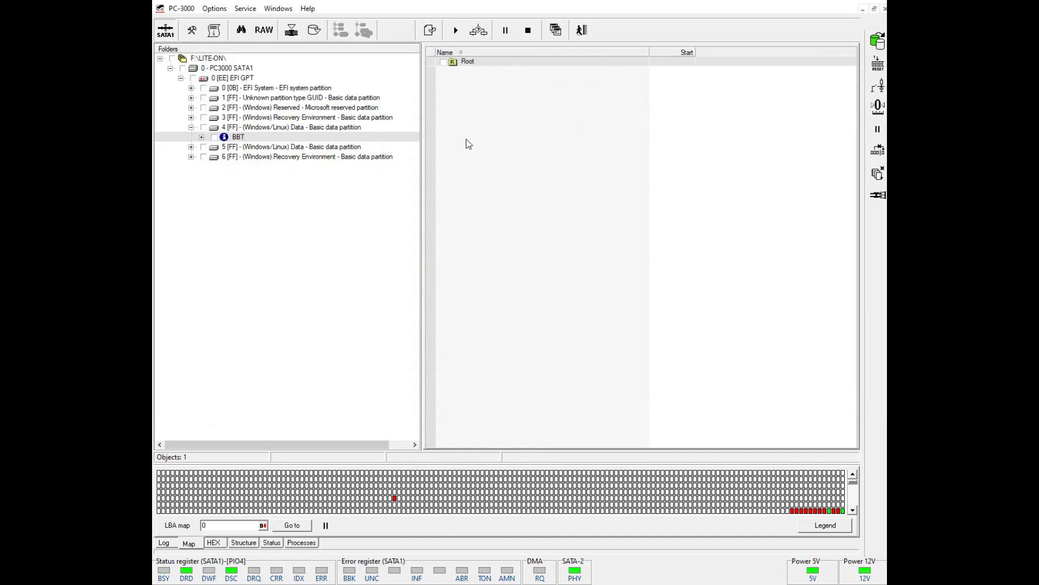
Step: Try to read sector 9197578 for the BBT entry and repeat the reading after the readiness error
{"action": "right_click", "coordinate": [245, 137]}
{"action": "left_click", "coordinate": [270, 237]}
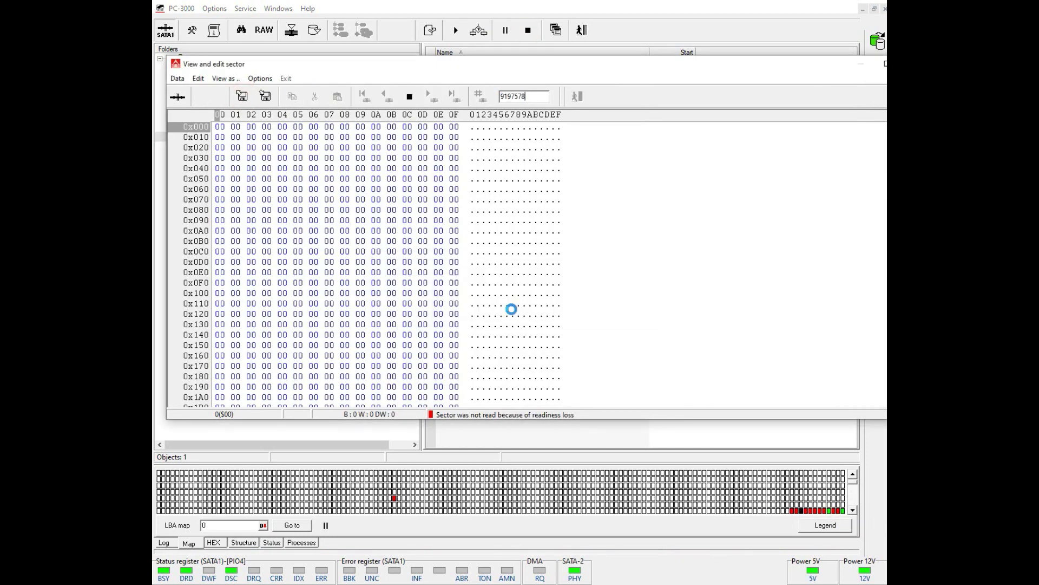
{"action": "left_click", "coordinate": [493, 304]}
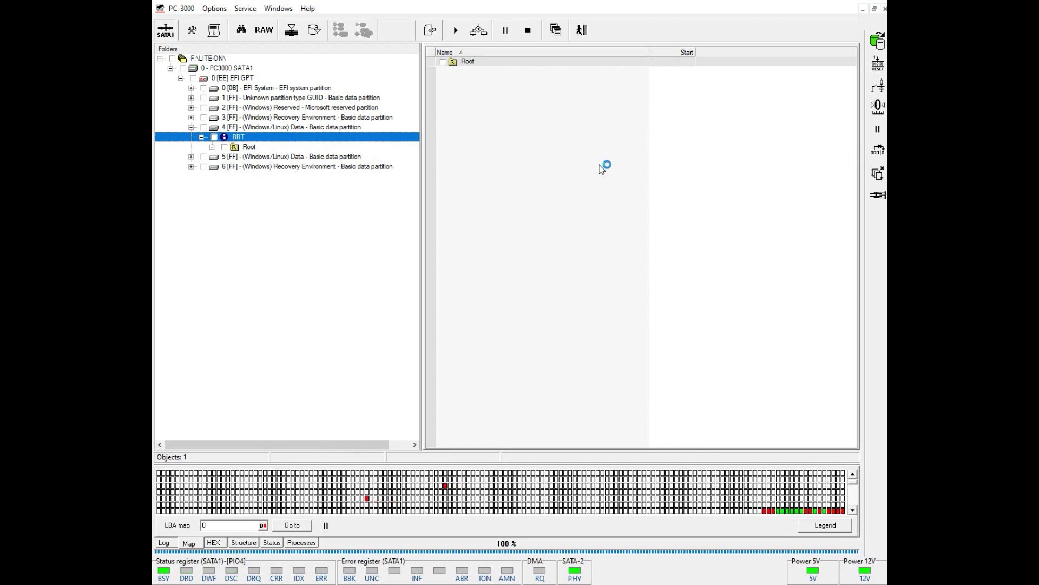
Step: Check the task statistics and apply copying parameters with LBA range 0 to 250069680, direction Back and block size 1
{"action": "left_click", "coordinate": [815, 527]}
{"action": "left_click", "coordinate": [665, 369]}
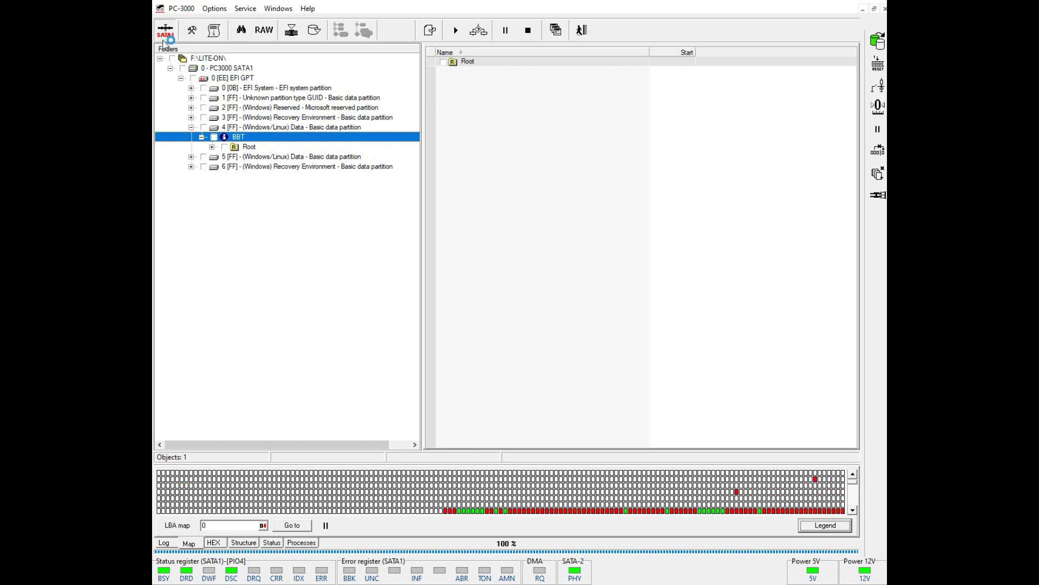
{"action": "left_click", "coordinate": [191, 30]}
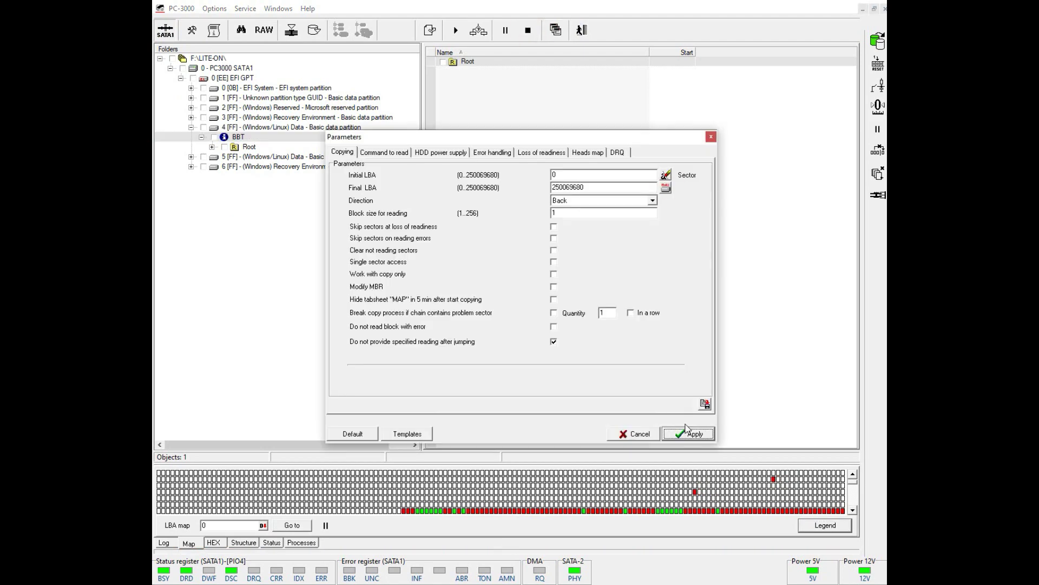
{"action": "left_click", "coordinate": [687, 429]}
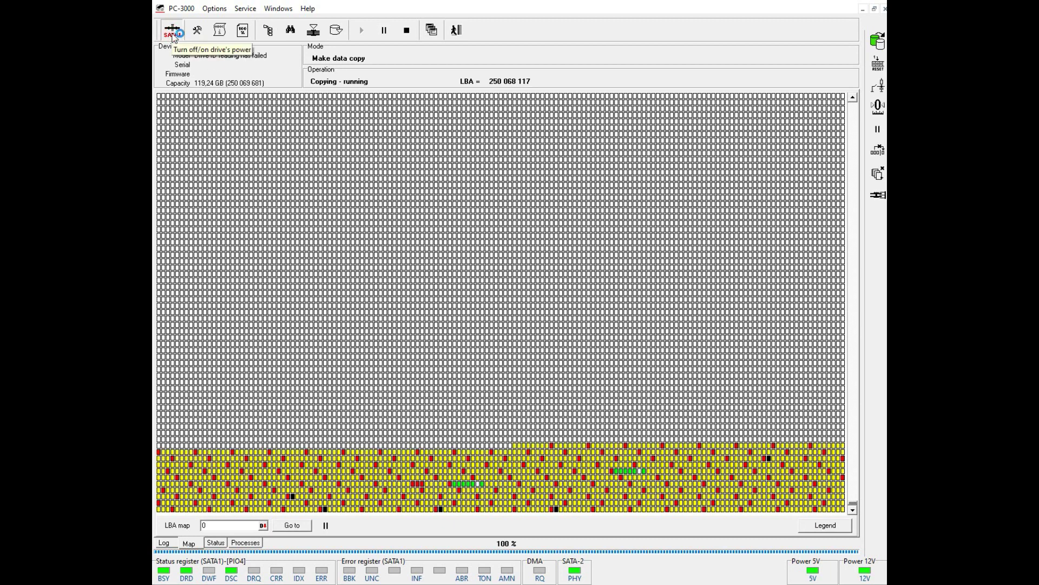
Step: Adjust the parameters of the running data copy and apply them
{"action": "left_click", "coordinate": [197, 30]}
{"action": "left_click", "coordinate": [386, 152]}
{"action": "left_click", "coordinate": [408, 219]}
{"action": "left_click", "coordinate": [687, 433]}
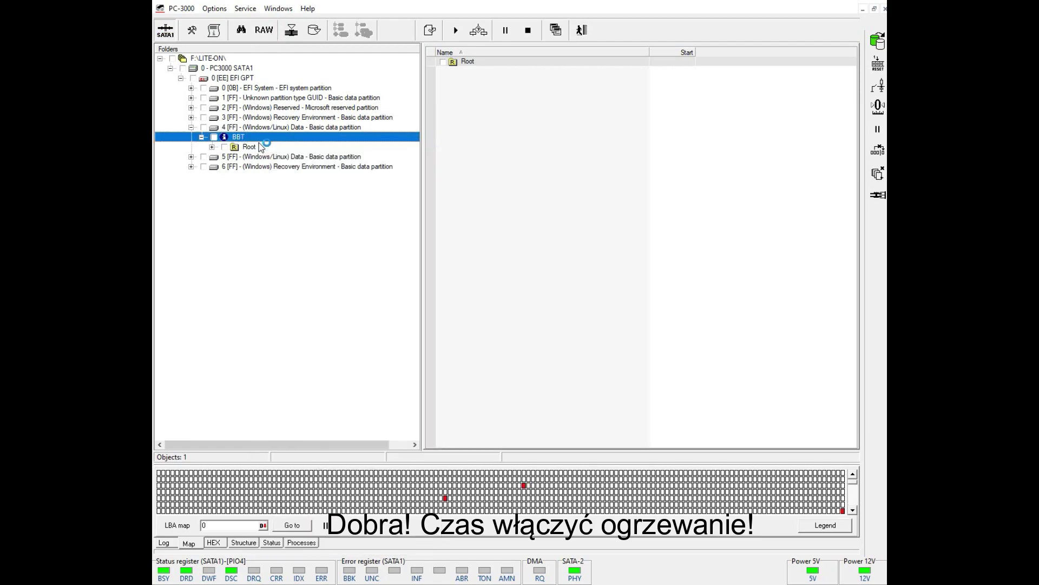
Step: Turn off the drive's power and stop reading the BBT entry of partition 4
{"action": "left_click", "coordinate": [169, 30]}
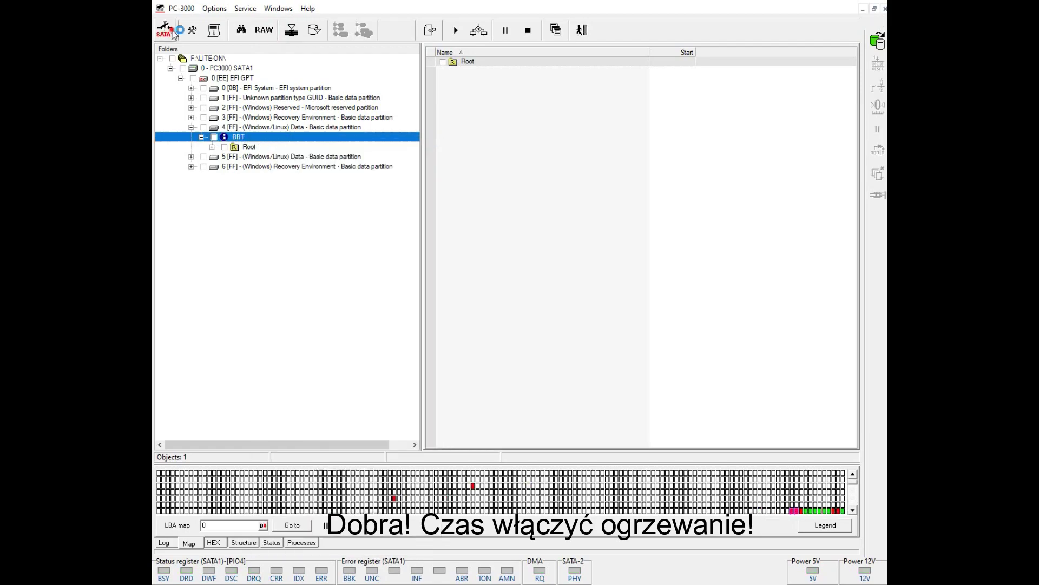
{"action": "left_click", "coordinate": [528, 31]}
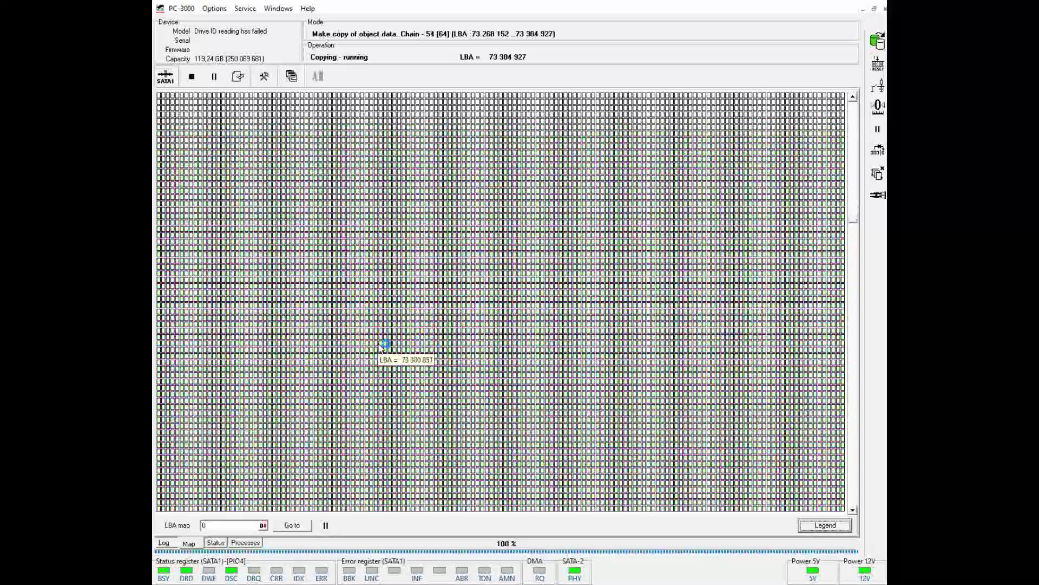
Step: Check the status of the MFT chain copy and build an object map from the MFT map by sector status
{"action": "left_click", "coordinate": [212, 542]}
{"action": "left_click", "coordinate": [189, 543]}
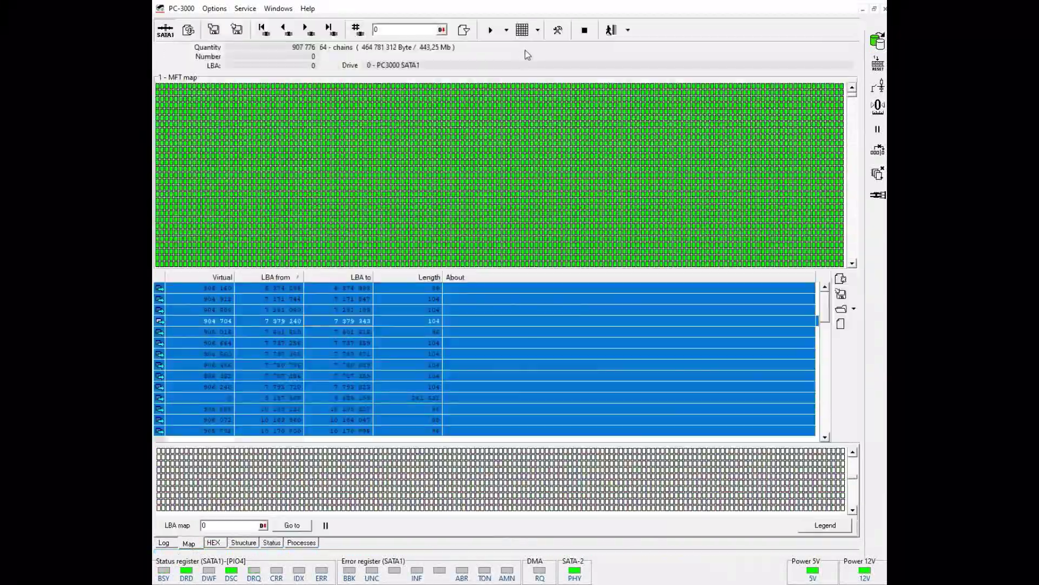
{"action": "left_click", "coordinate": [540, 30]}
{"action": "left_click", "coordinate": [565, 212]}
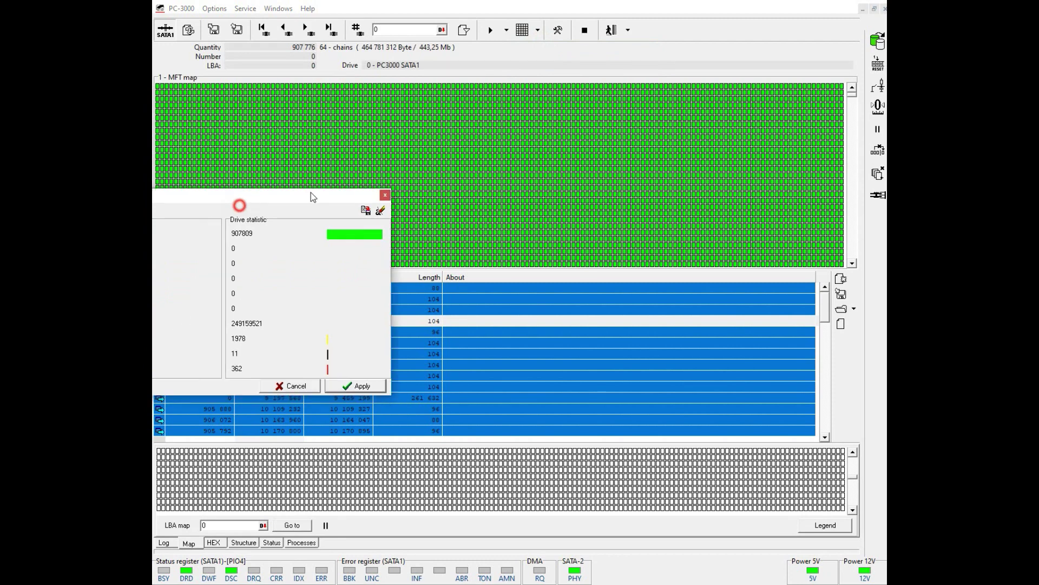
{"action": "left_click", "coordinate": [665, 323]}
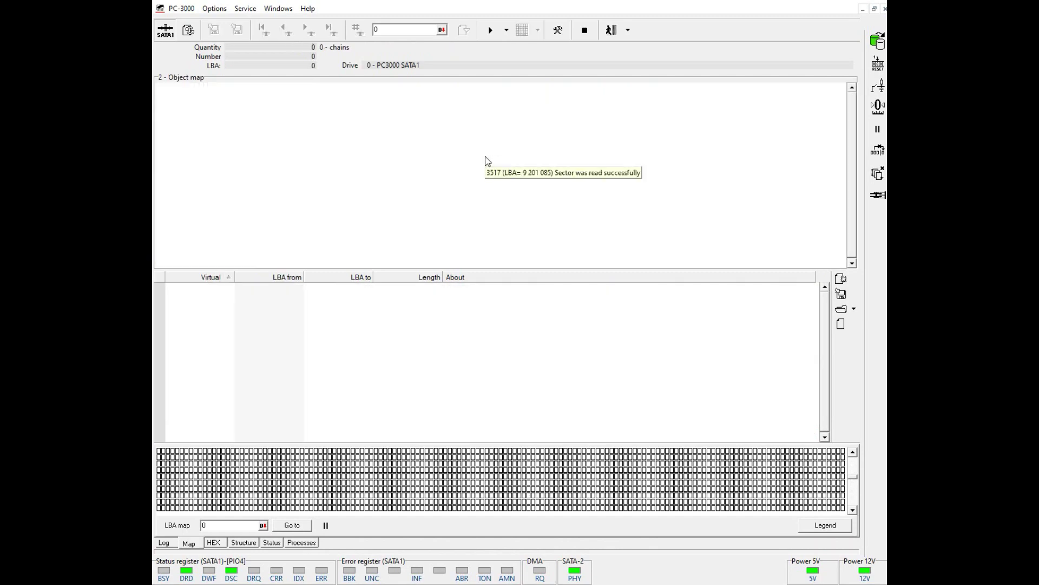
{"action": "left_click", "coordinate": [610, 33]}
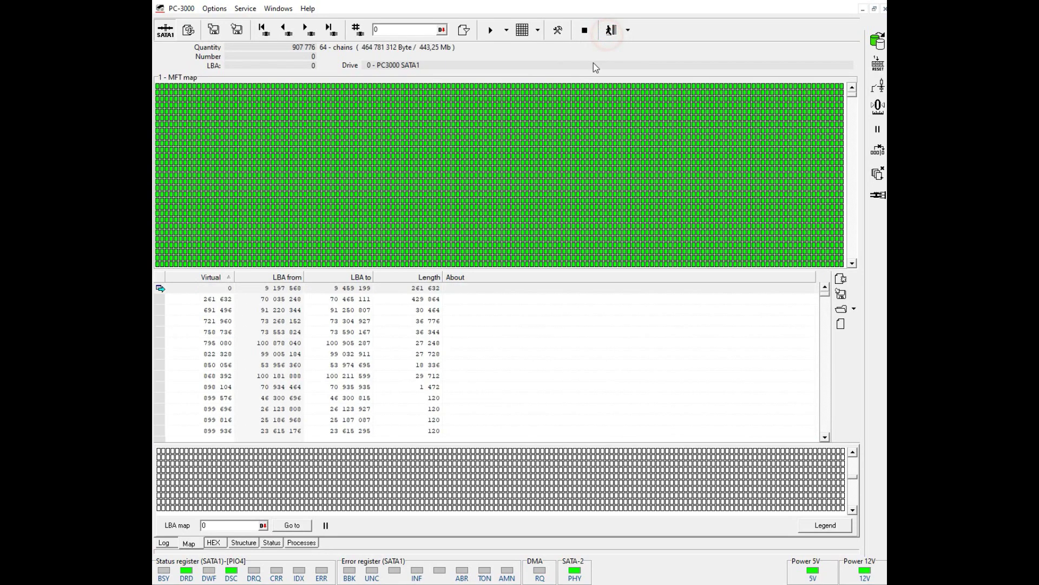
{"action": "left_click", "coordinate": [611, 32]}
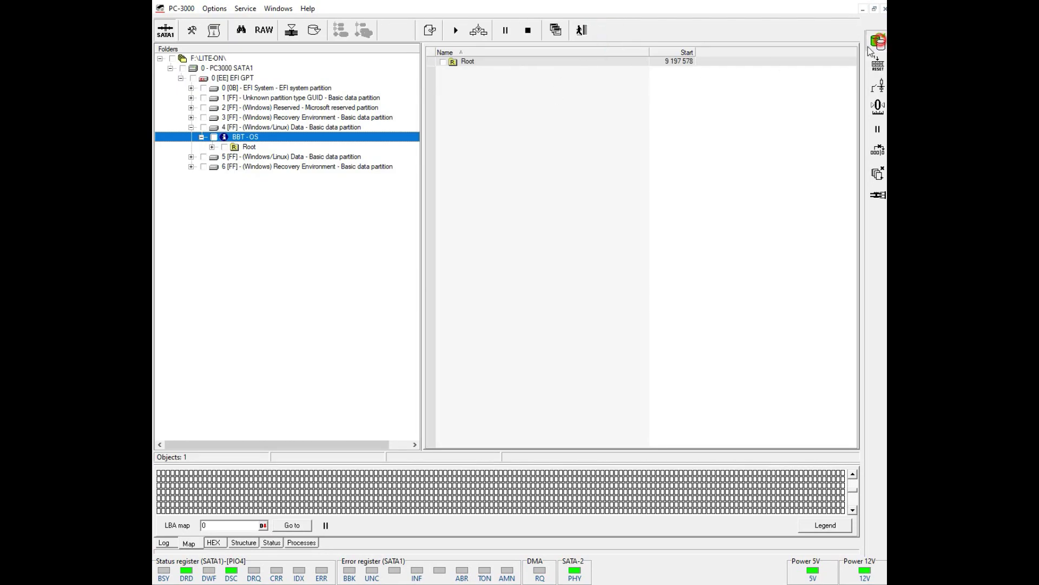
Step: Scan the MFT of the BBT - OS entry and open a folder in the Root of the base MFT scan result
{"action": "right_click", "coordinate": [282, 143]}
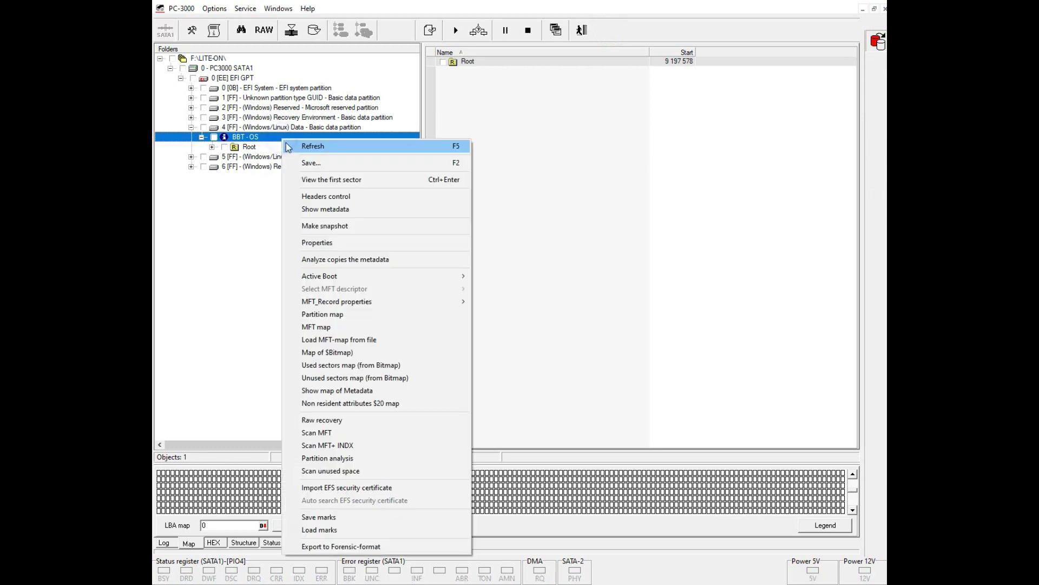
{"action": "left_click", "coordinate": [357, 430]}
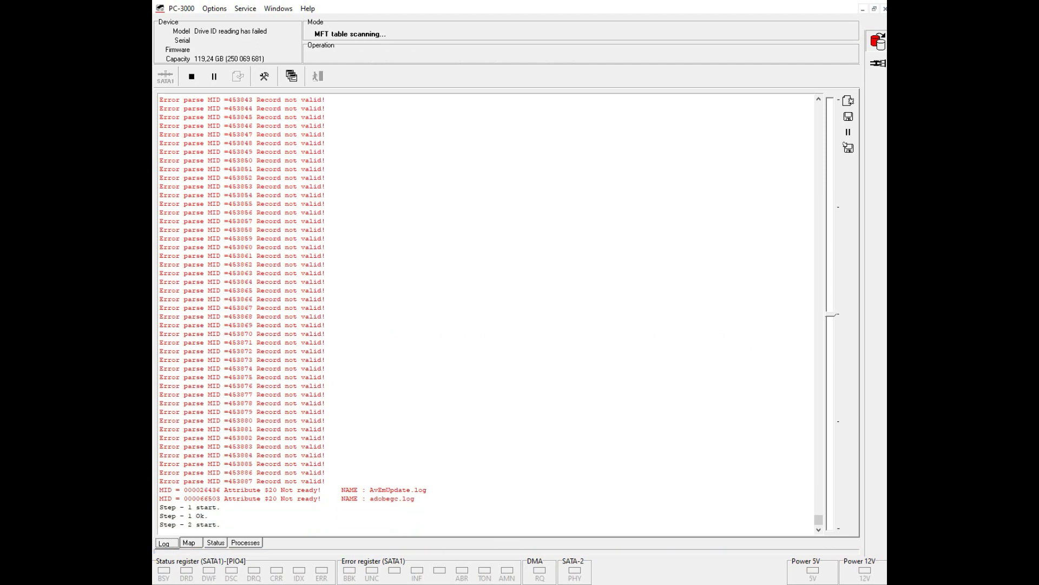
{"action": "double_click", "coordinate": [275, 149]}
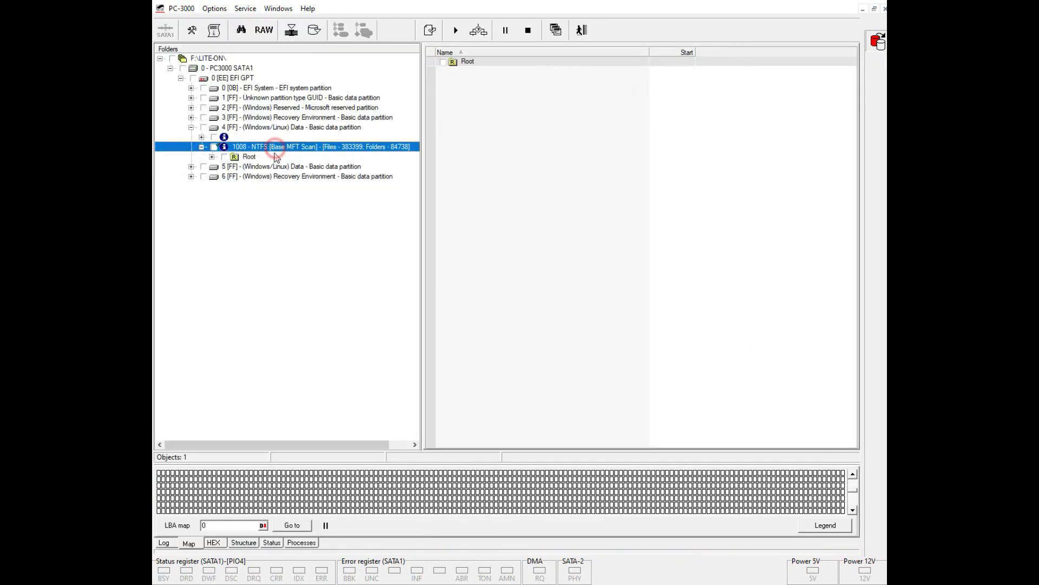
{"action": "double_click", "coordinate": [251, 157]}
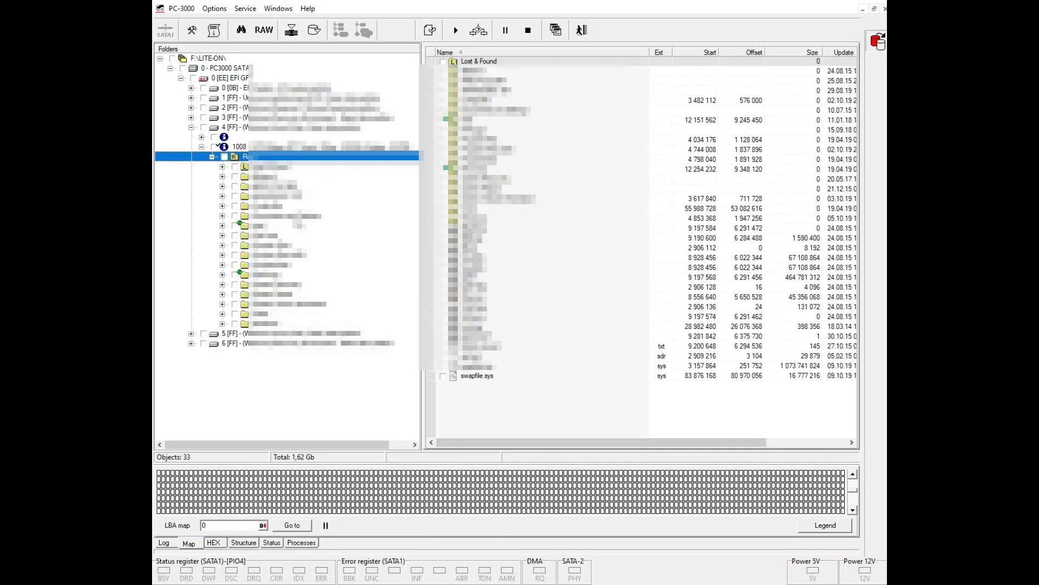
{"action": "left_click", "coordinate": [263, 314]}
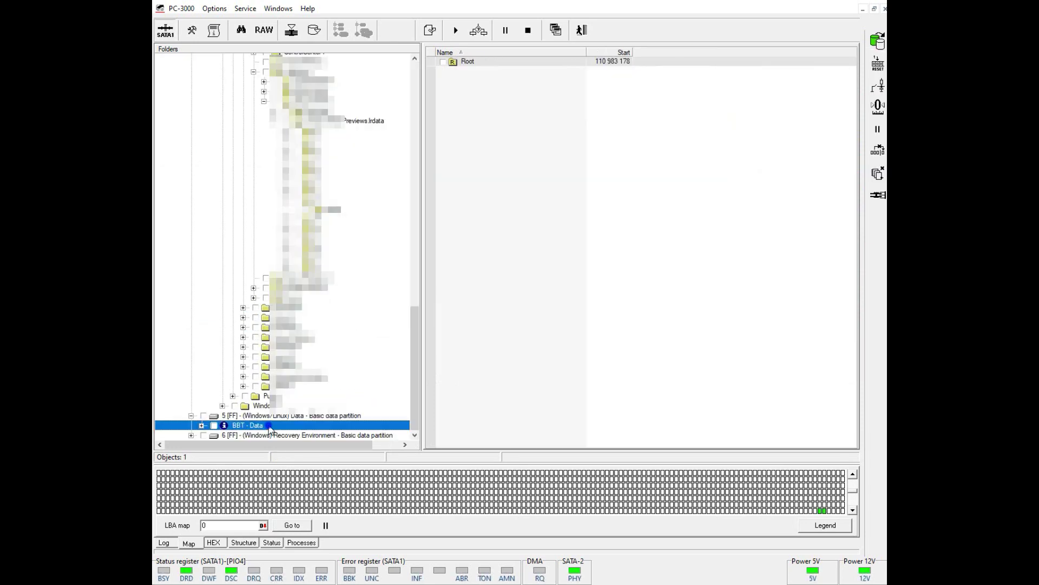
Step: Open the MFT map of the BBT - Data entry, scan its selected chain and check the copying status
{"action": "right_click", "coordinate": [269, 425]}
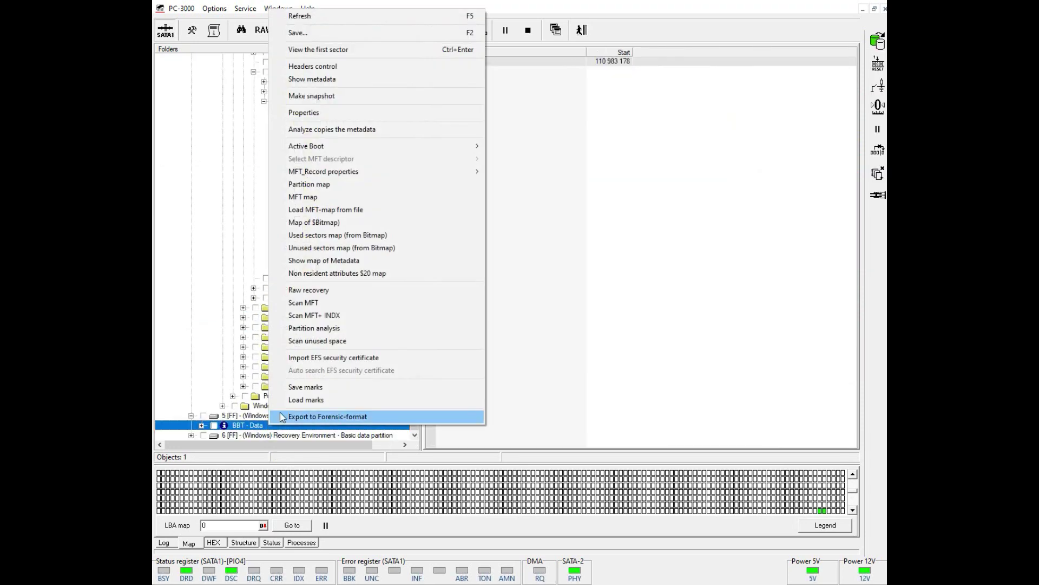
{"action": "left_click", "coordinate": [320, 197]}
{"action": "left_click", "coordinate": [305, 289]}
{"action": "right_click", "coordinate": [305, 289]}
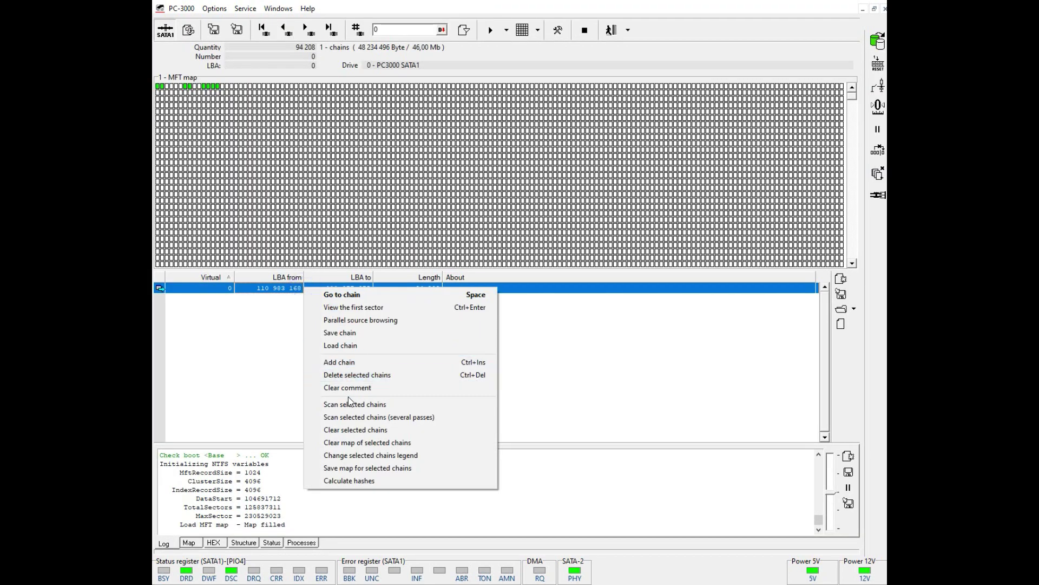
{"action": "left_click", "coordinate": [349, 403]}
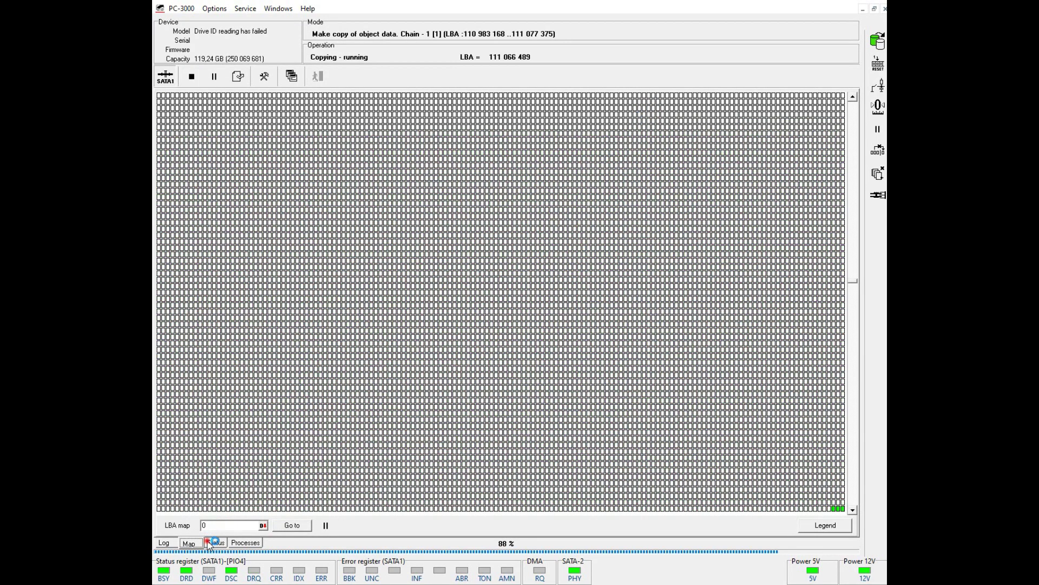
{"action": "left_click", "coordinate": [210, 543]}
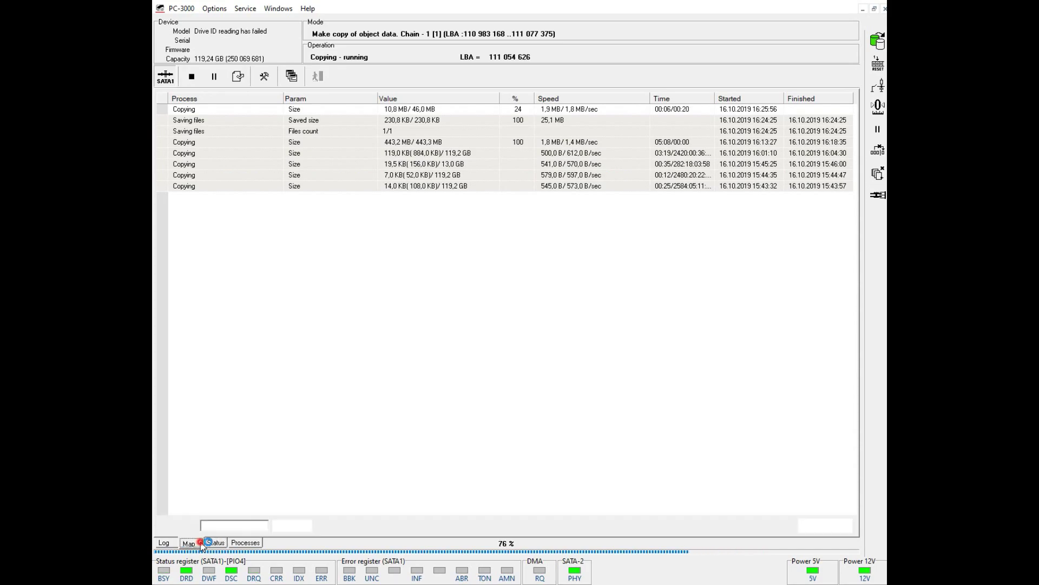
{"action": "left_click", "coordinate": [190, 542]}
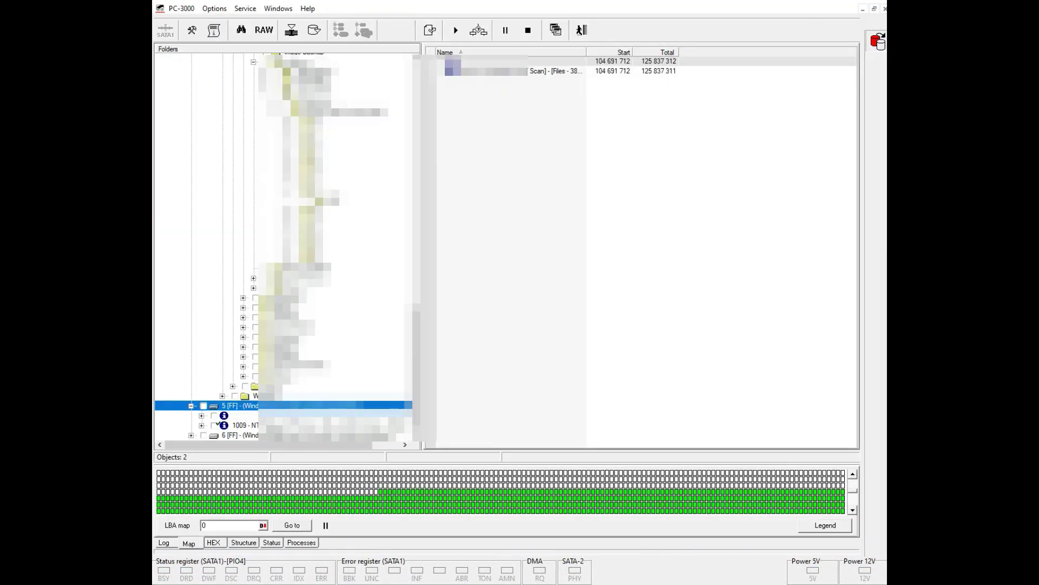
Step: Open the MFT scan result under partition 5 and expand its Root folder
{"action": "double_click", "coordinate": [270, 426]}
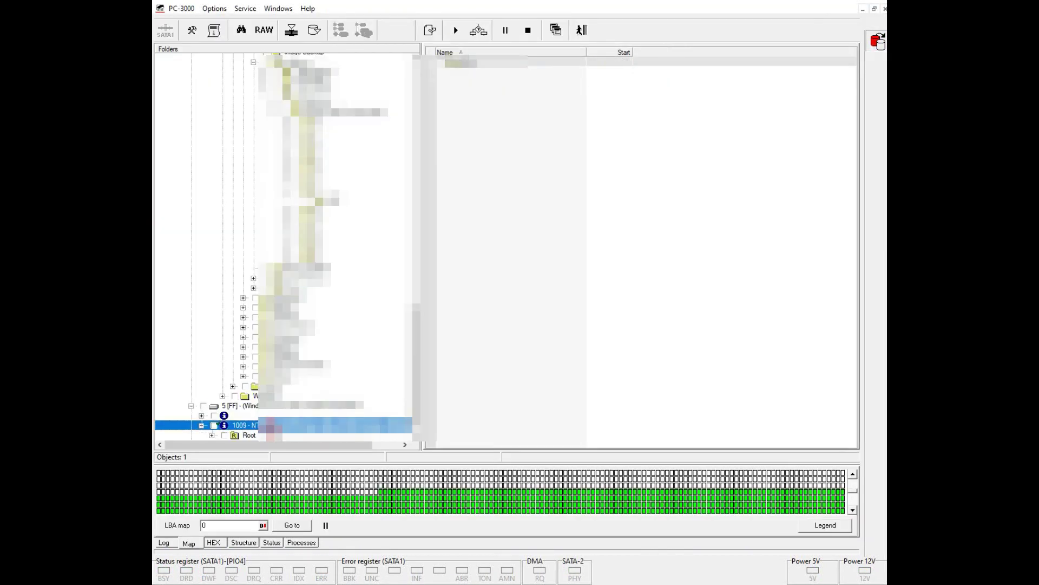
{"action": "key", "text": "Down"}
{"action": "key", "text": "Right"}
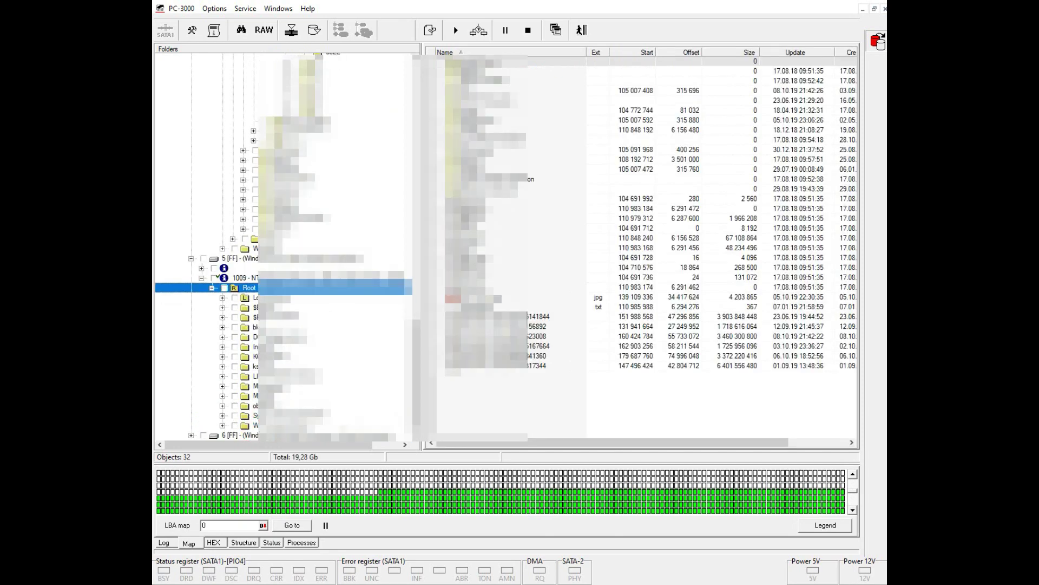
Step: Browse the folders under the Root of partition 5's MFT scan result and examine their file lists
{"action": "key", "text": "Down"}
{"action": "key", "text": "Down"}
{"action": "key", "text": "Down"}
{"action": "key", "text": "Down"}
{"action": "key", "text": "Down"}
{"action": "key", "text": "Down"}
{"action": "key", "text": "Down"}
{"action": "key", "text": "Down"}
{"action": "key", "text": "Down"}
{"action": "key", "text": "Down"}
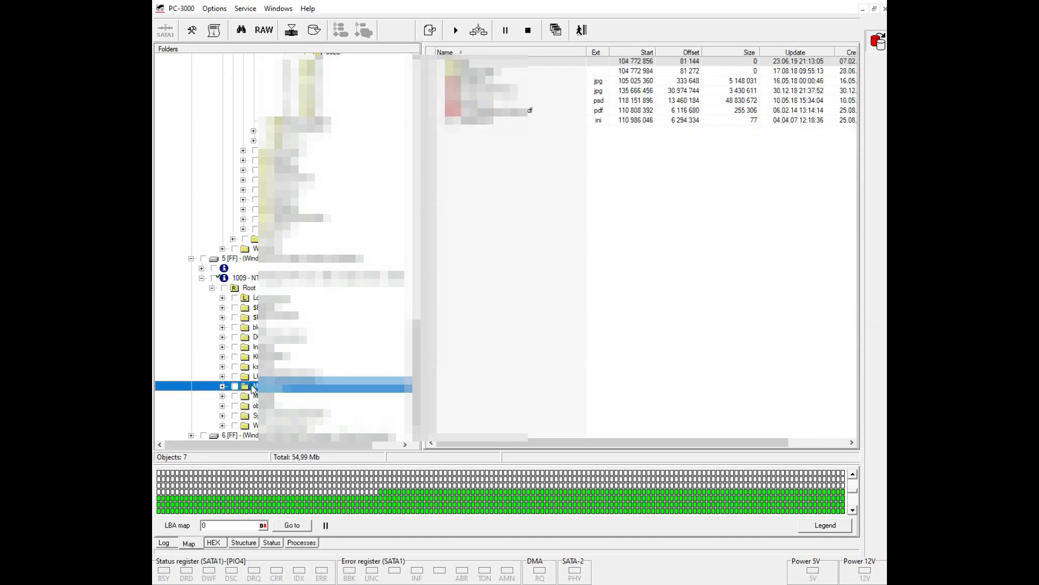
{"action": "key", "text": "Down"}
{"action": "key", "text": "Down"}
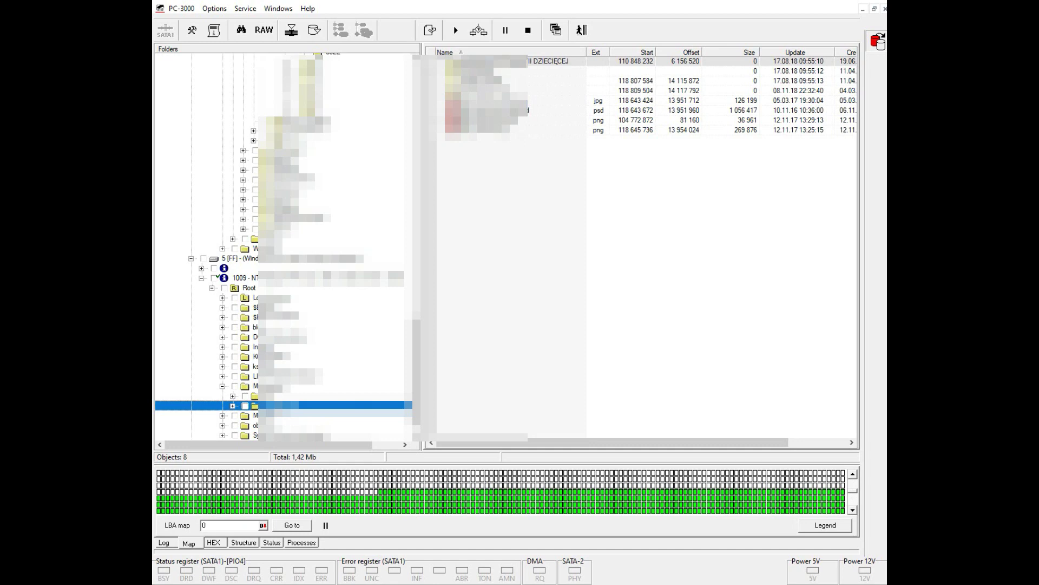
{"action": "scroll", "coordinate": [283, 246], "scroll_direction": "down", "scroll_amount": 1}
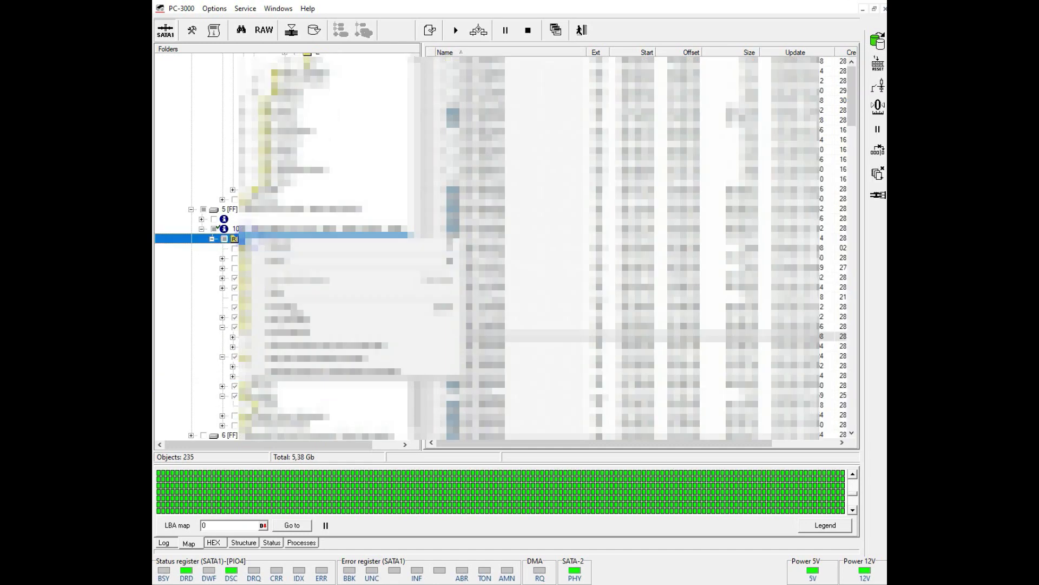
Step: Create a map of the marked files and folders in the Root of partition 5's scan result
{"action": "left_click", "coordinate": [346, 358]}
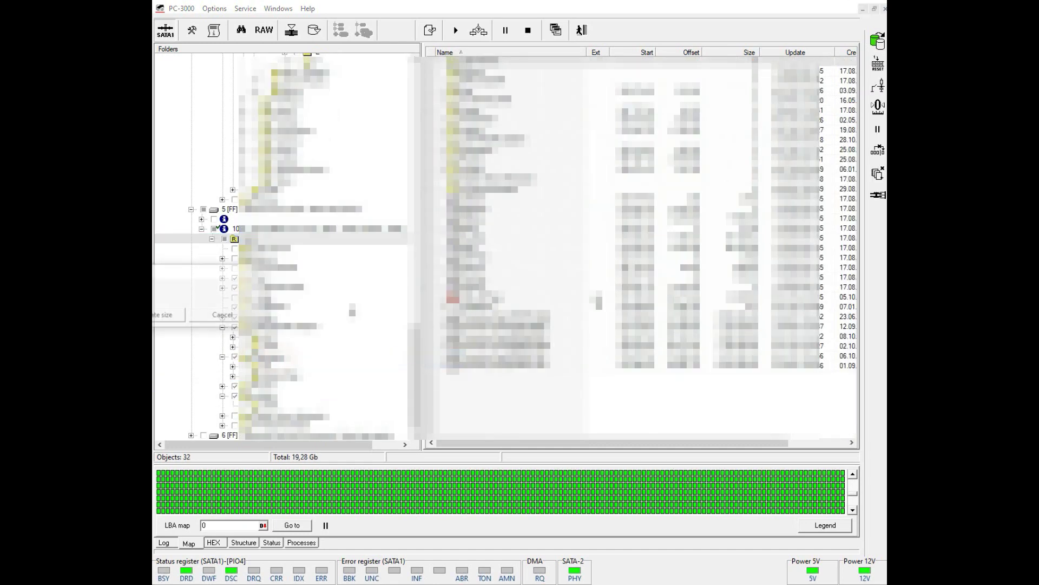
{"action": "left_click_drag", "start_coordinate": [165, 270], "coordinate": [343, 260]}
{"action": "left_click", "coordinate": [247, 309]}
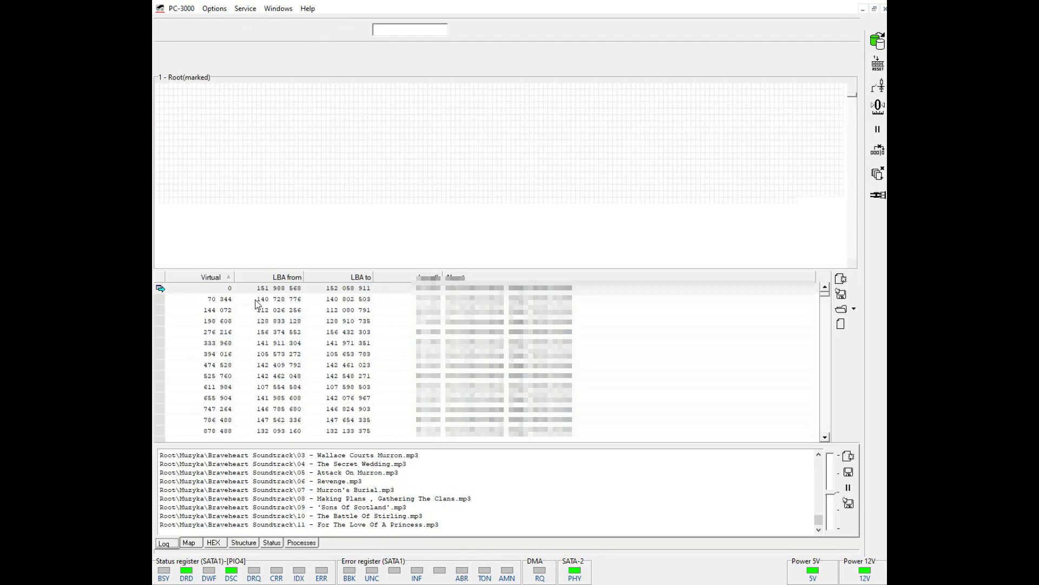
Step: Sort the marked Root map by LBA from, select all chains and scan them
{"action": "left_click", "coordinate": [277, 278]}
{"action": "left_click", "coordinate": [291, 335]}
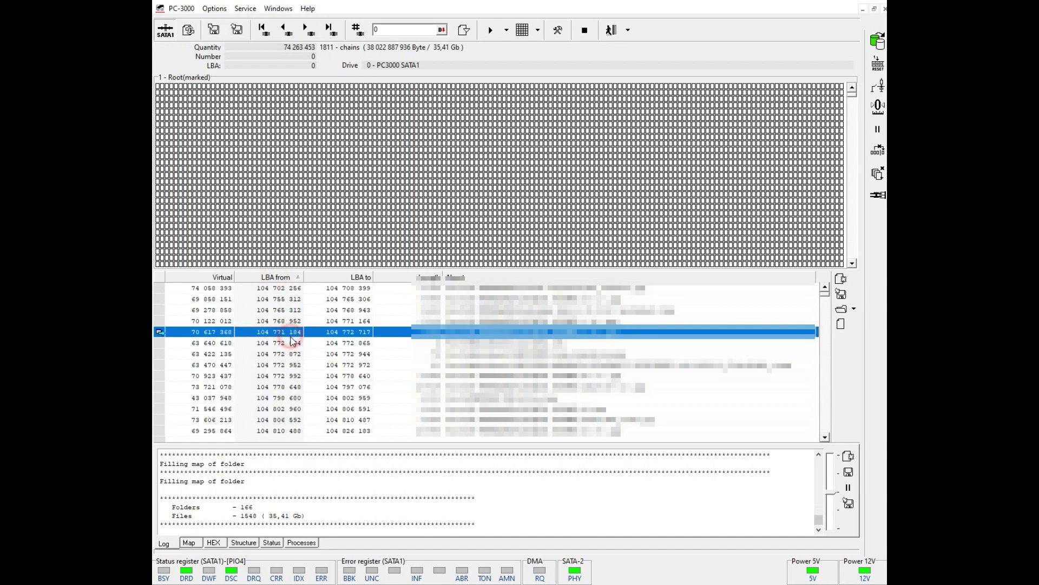
{"action": "key", "text": "ctrl+a"}
{"action": "right_click", "coordinate": [290, 341]}
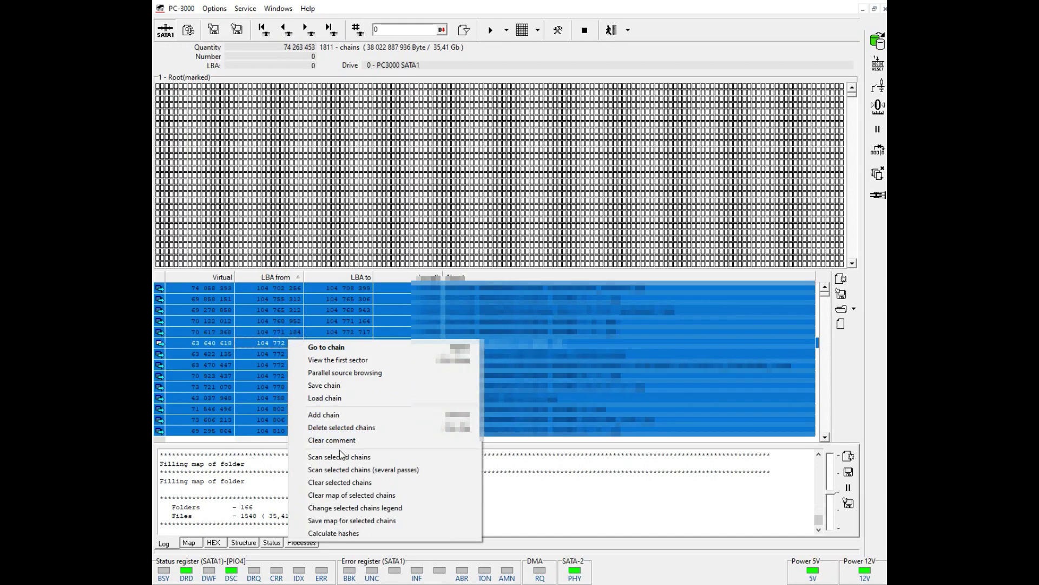
{"action": "left_click", "coordinate": [340, 457]}
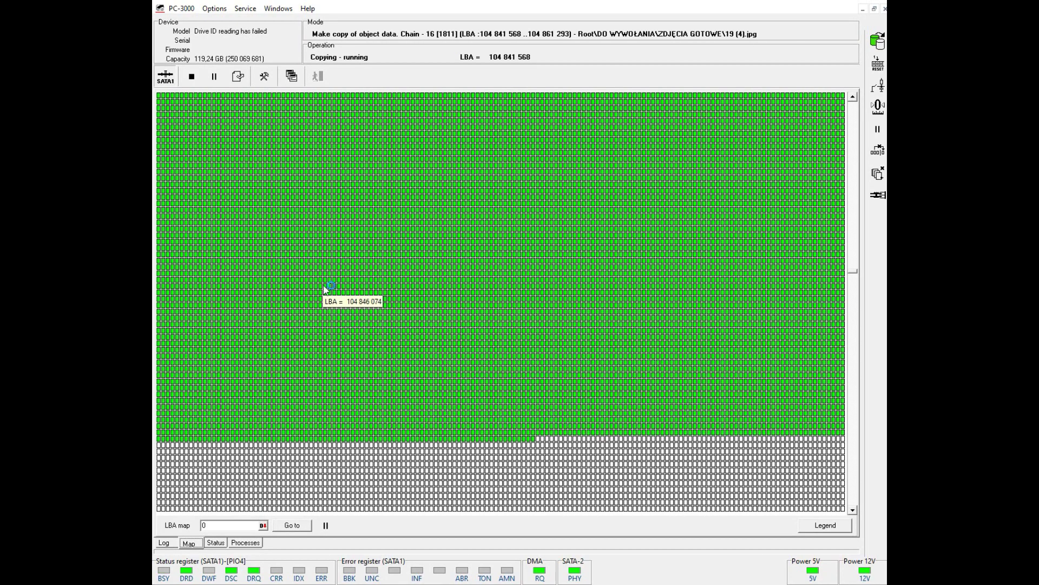
Step: Inspect the sector map during the copy, view the task statistics and close them
{"action": "left_click", "coordinate": [327, 251]}
{"action": "left_click", "coordinate": [576, 96]}
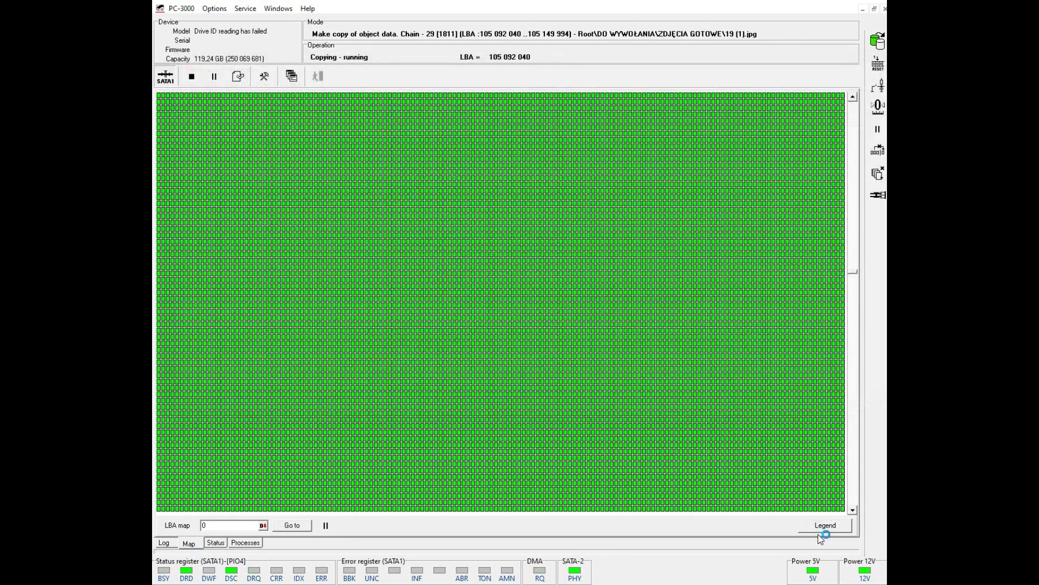
{"action": "left_click", "coordinate": [836, 526]}
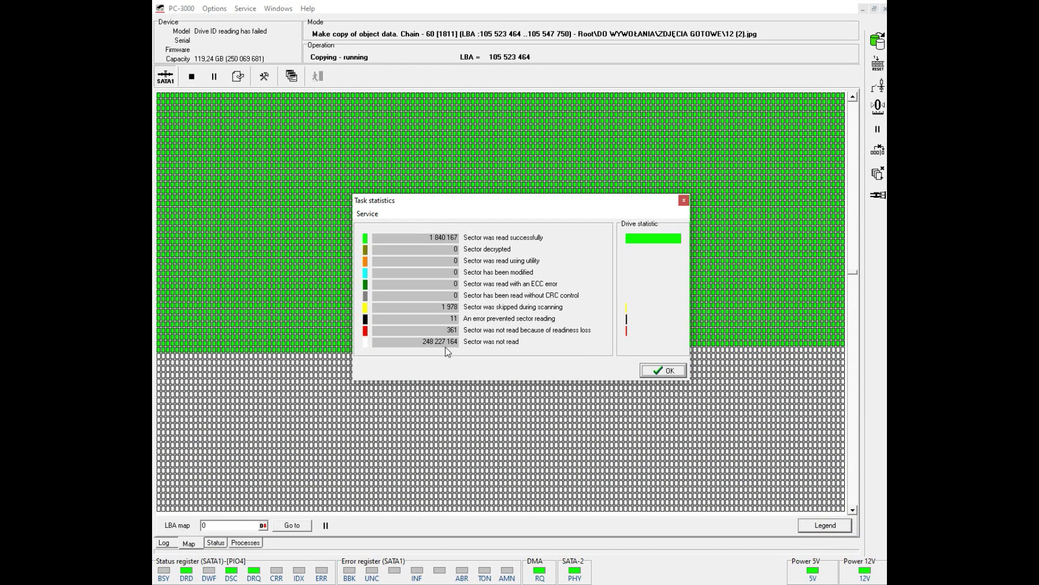
{"action": "left_click", "coordinate": [664, 371]}
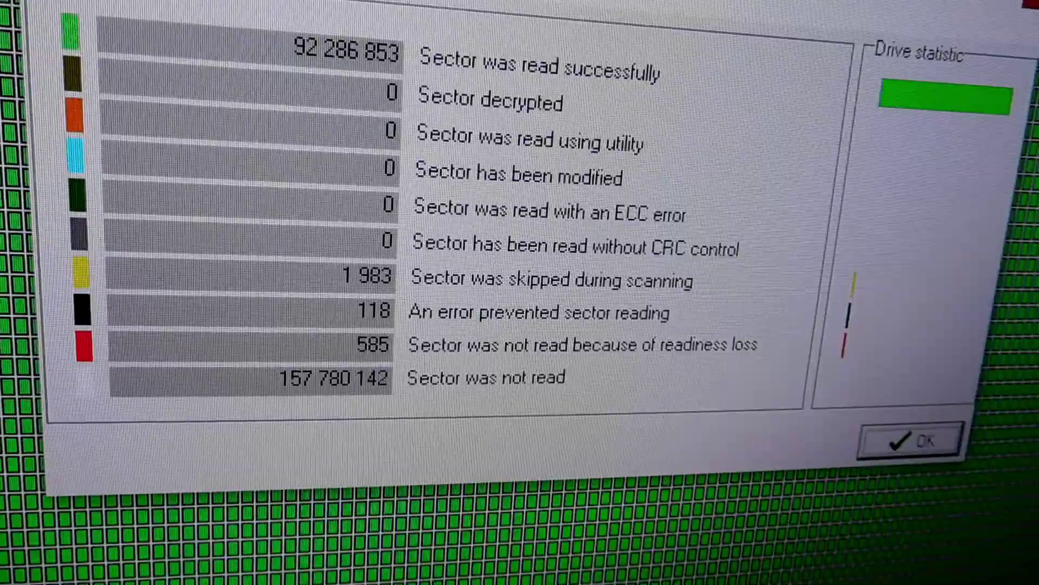